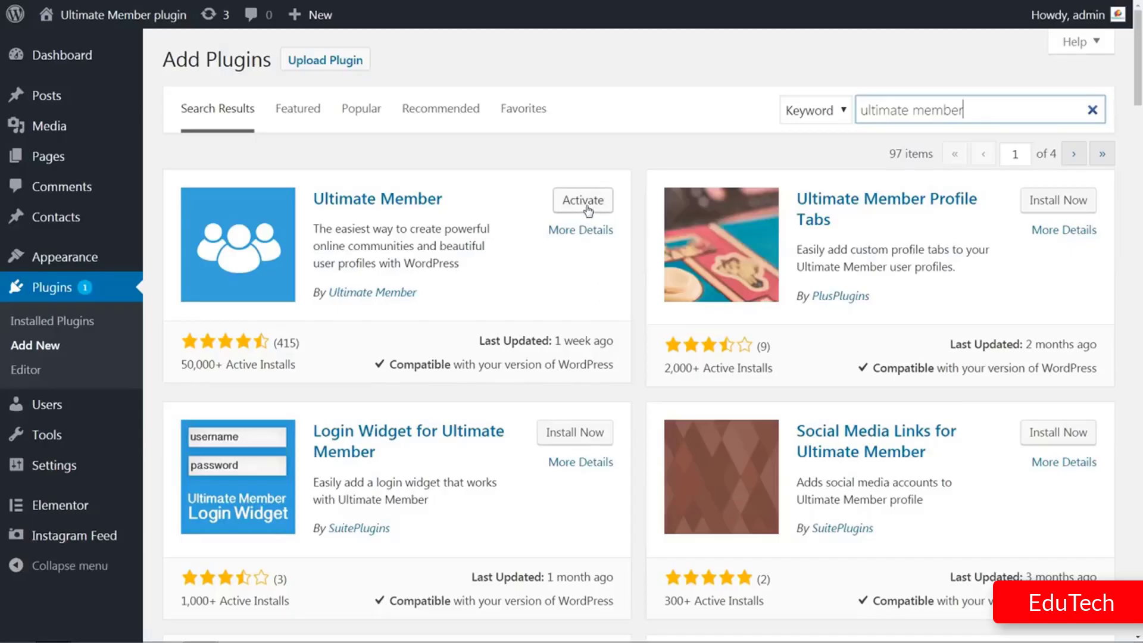
- Activate the installed Ultimate Member plugin from the plugins list
click(583, 200)
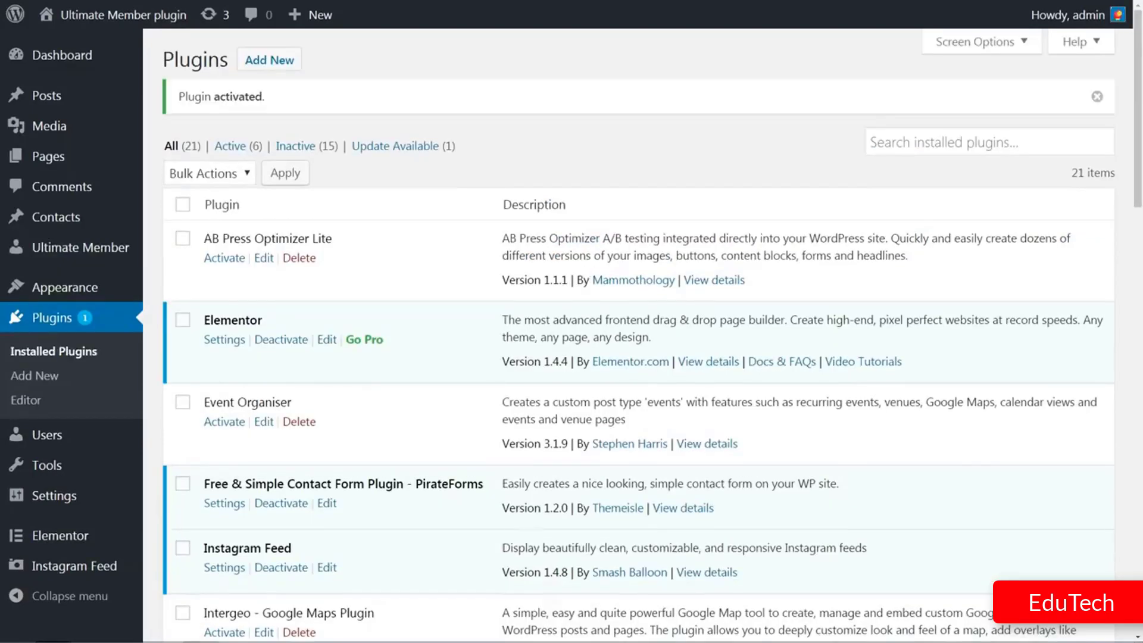
mouse_move(124, 256)
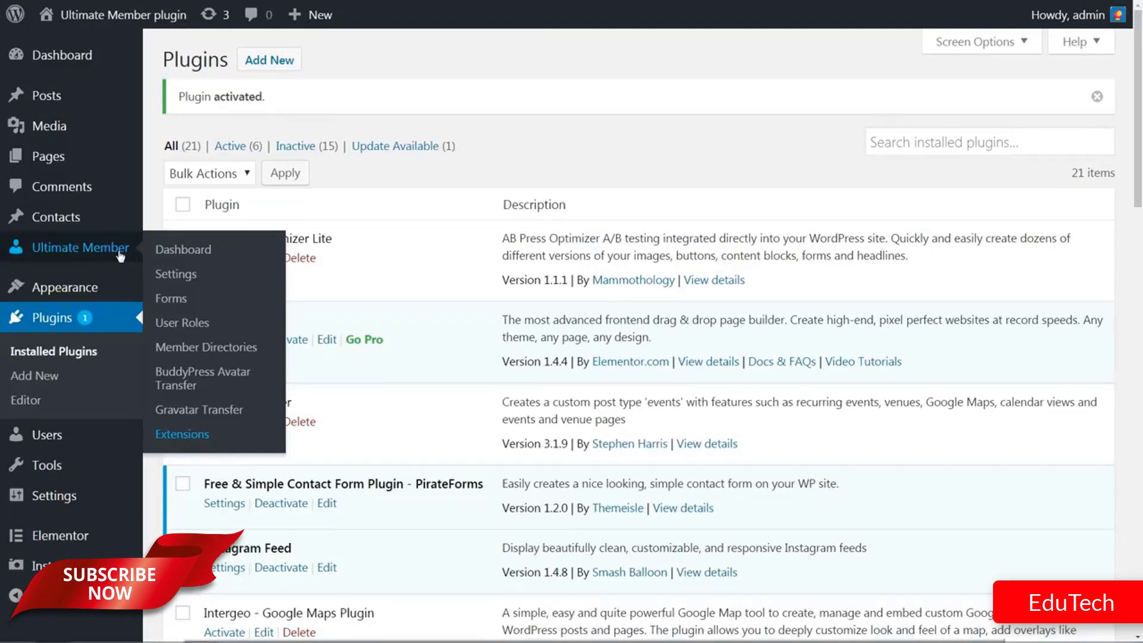
- Open the Ultimate Member dashboard and check the Purge Temp Files and User Cache sections
click(183, 249)
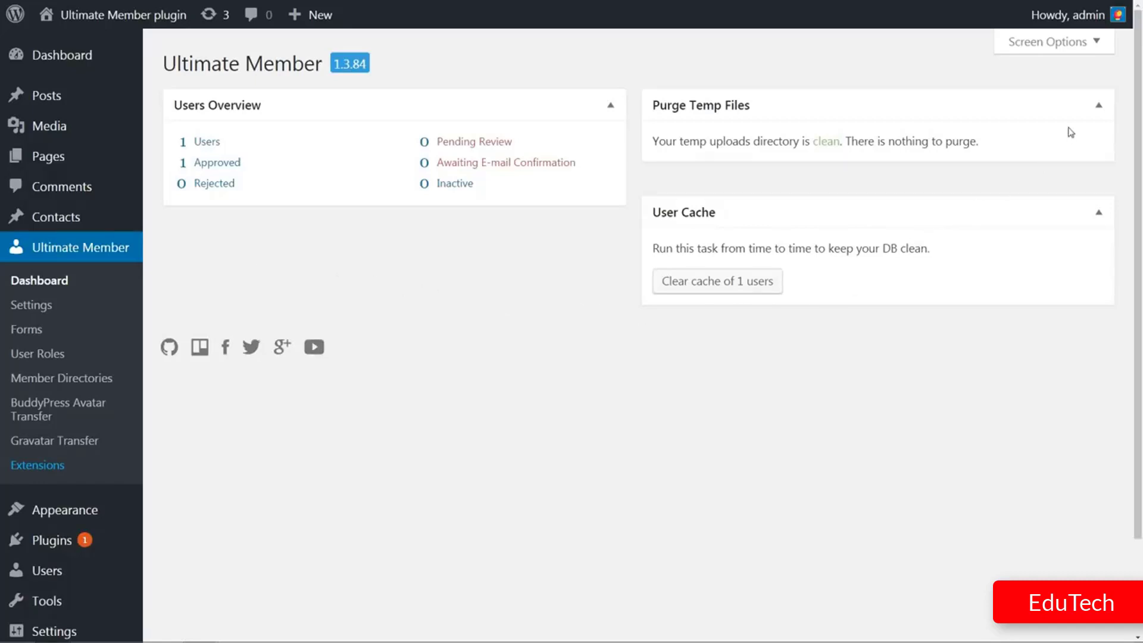
click(1099, 106)
click(1100, 106)
click(1099, 211)
click(1099, 212)
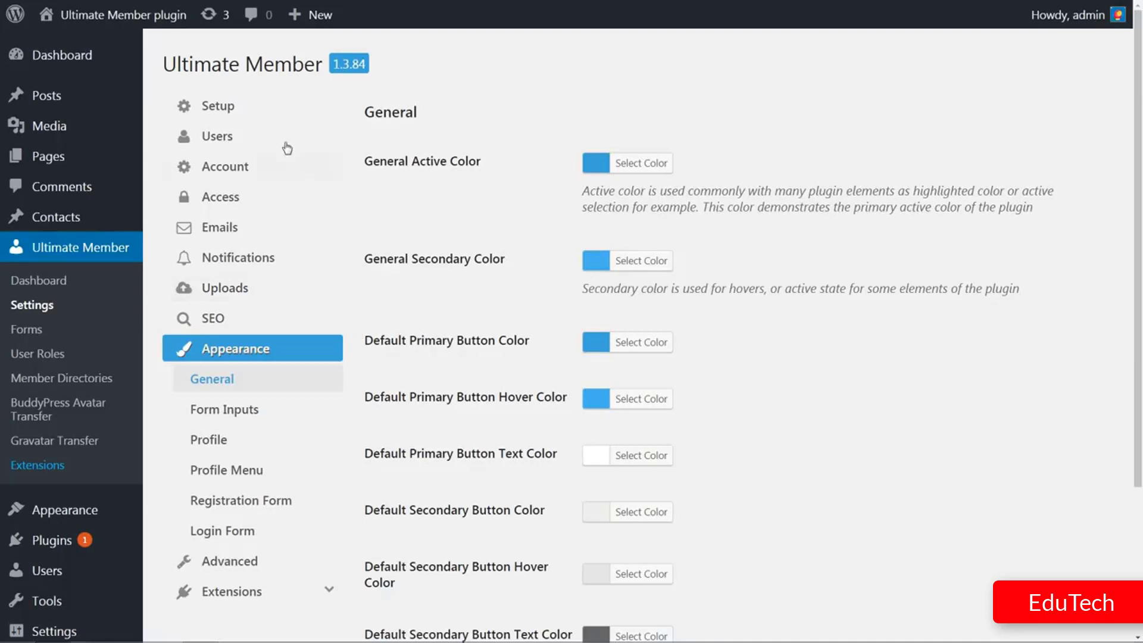
- On the Setup tab, review the User, Account, Members, Register and Login page assignments
click(215, 111)
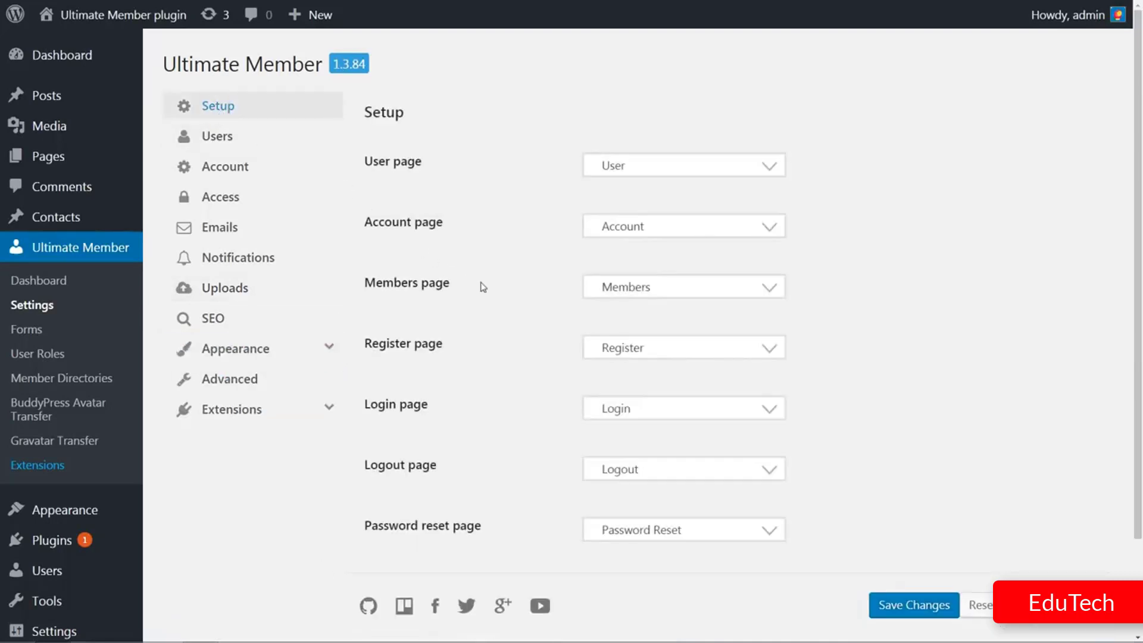
click(769, 168)
click(769, 167)
click(777, 226)
click(778, 226)
click(772, 291)
click(772, 291)
click(770, 348)
click(770, 348)
click(770, 410)
click(770, 409)
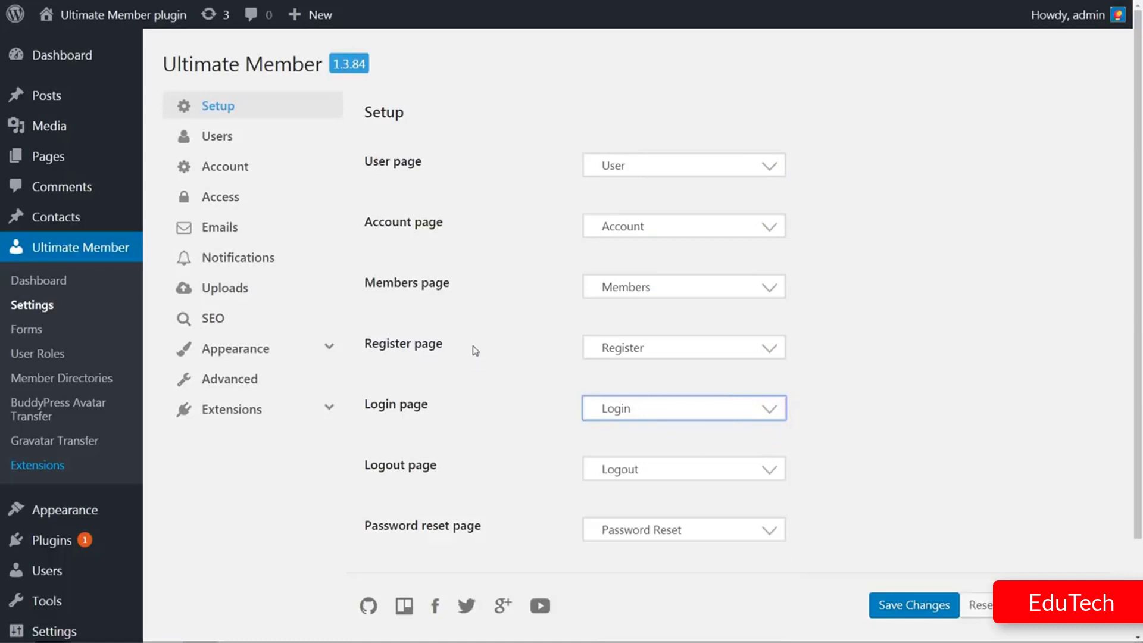
- In Users settings, keep Member as the default role and Username as the permalink base
click(211, 142)
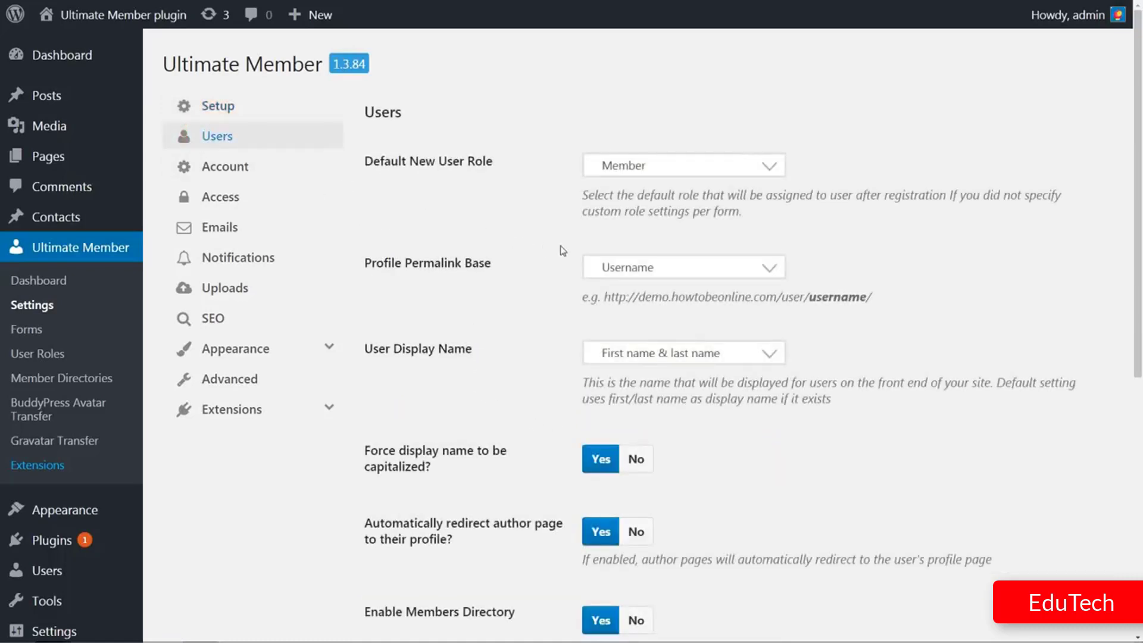
click(700, 175)
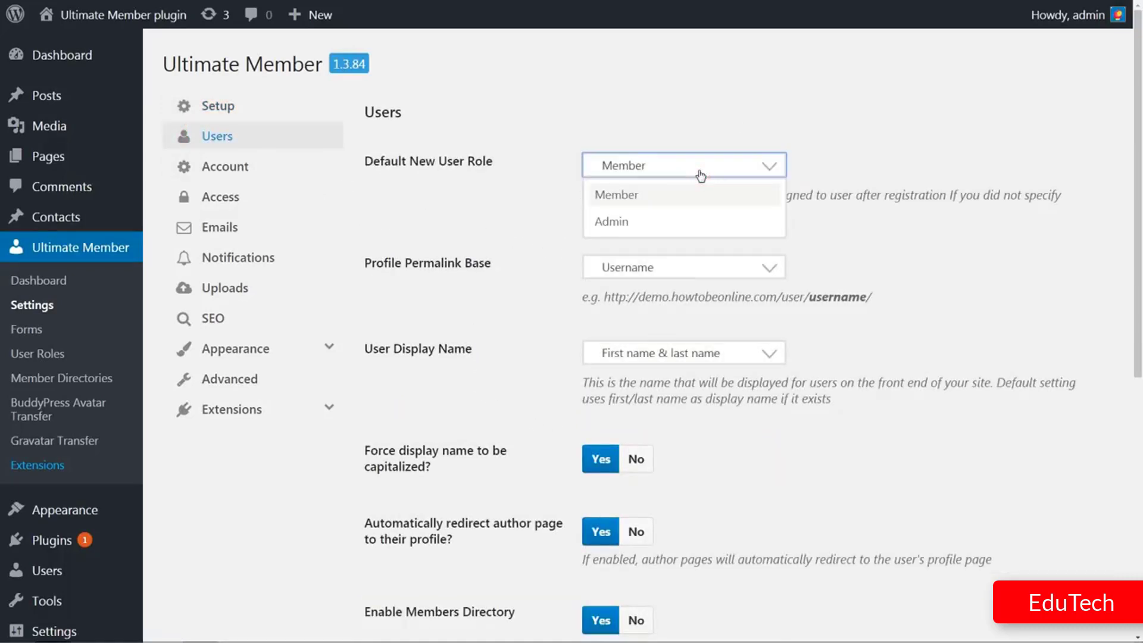
click(694, 159)
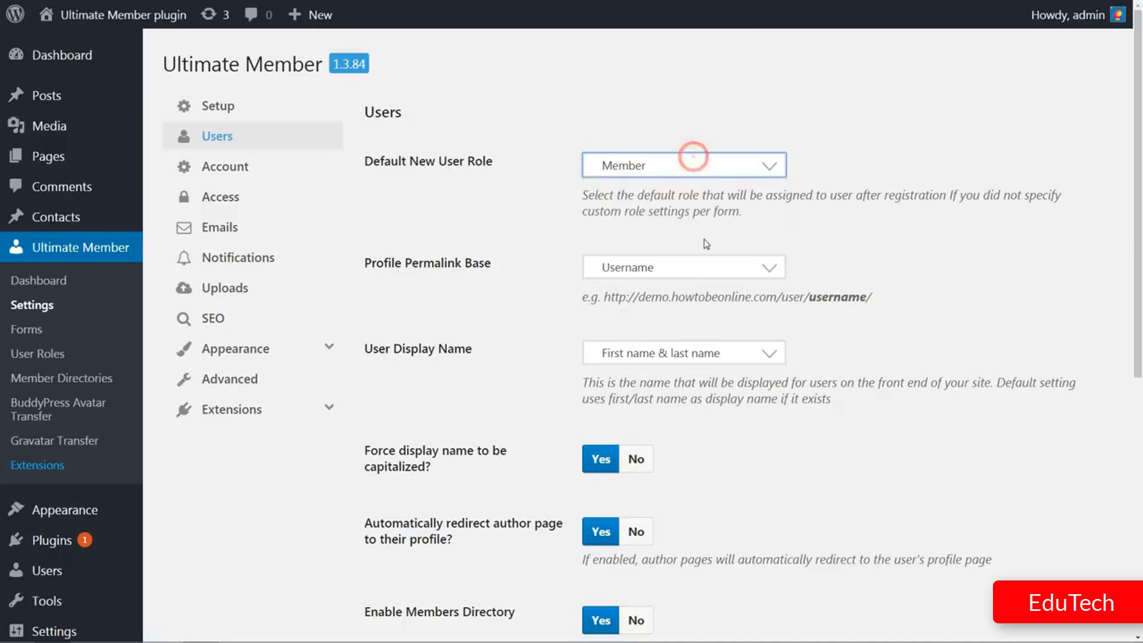
click(717, 269)
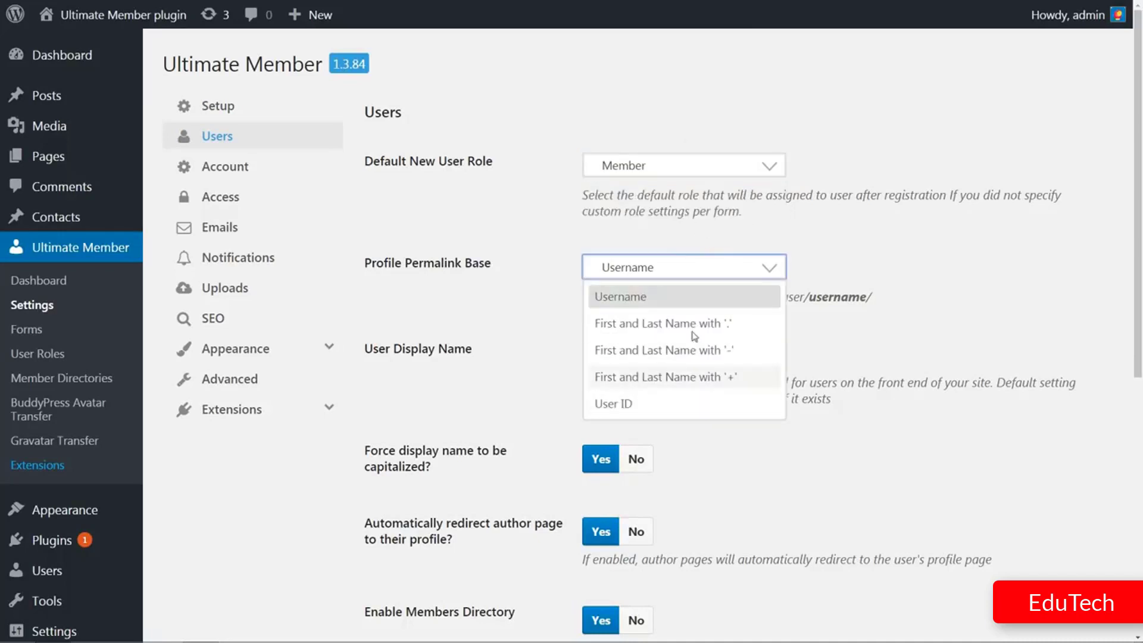
click(717, 305)
scroll(767, 332, down, 2)
scroll(767, 332, down, 3)
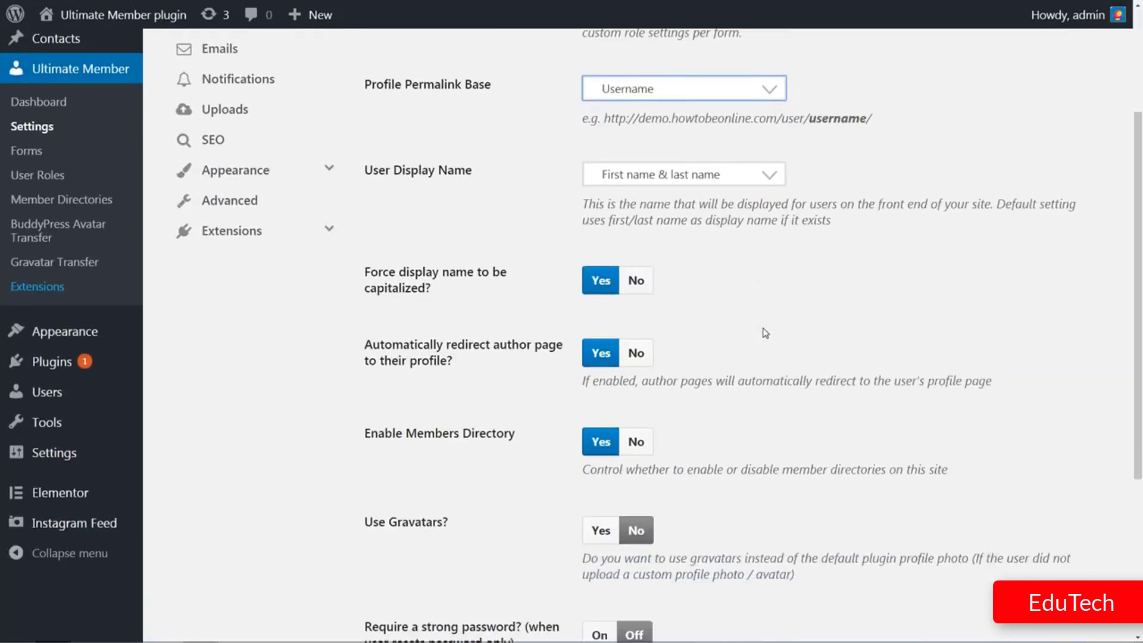
- Keep 'First name & last name' as display name and leave Use Gravatars off
click(769, 57)
click(767, 56)
scroll(740, 196, down, 2)
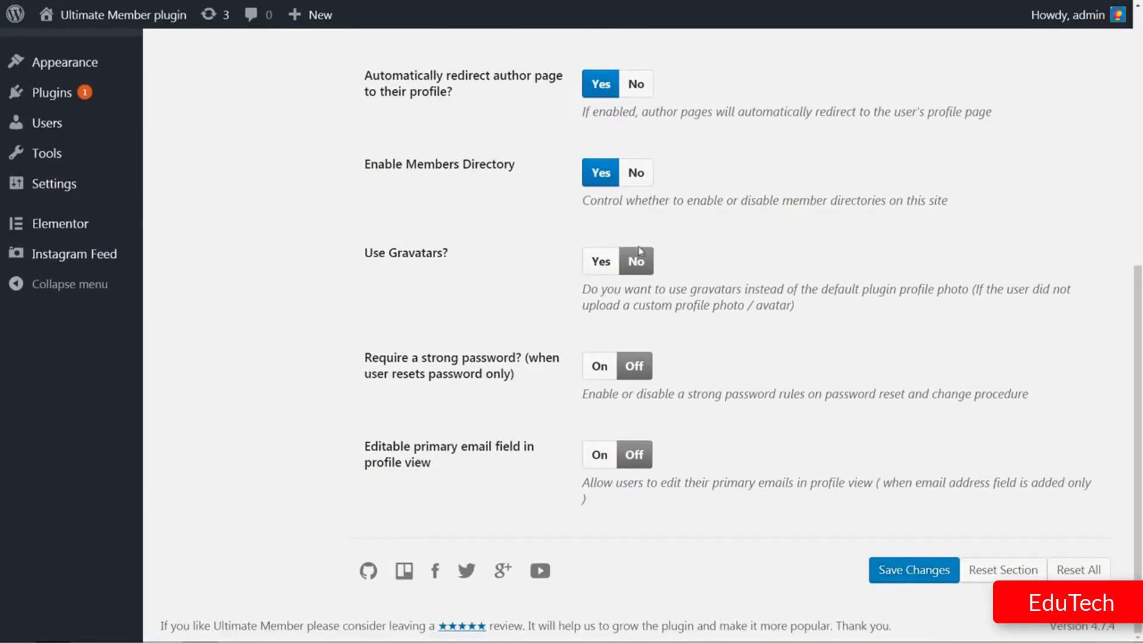
click(601, 263)
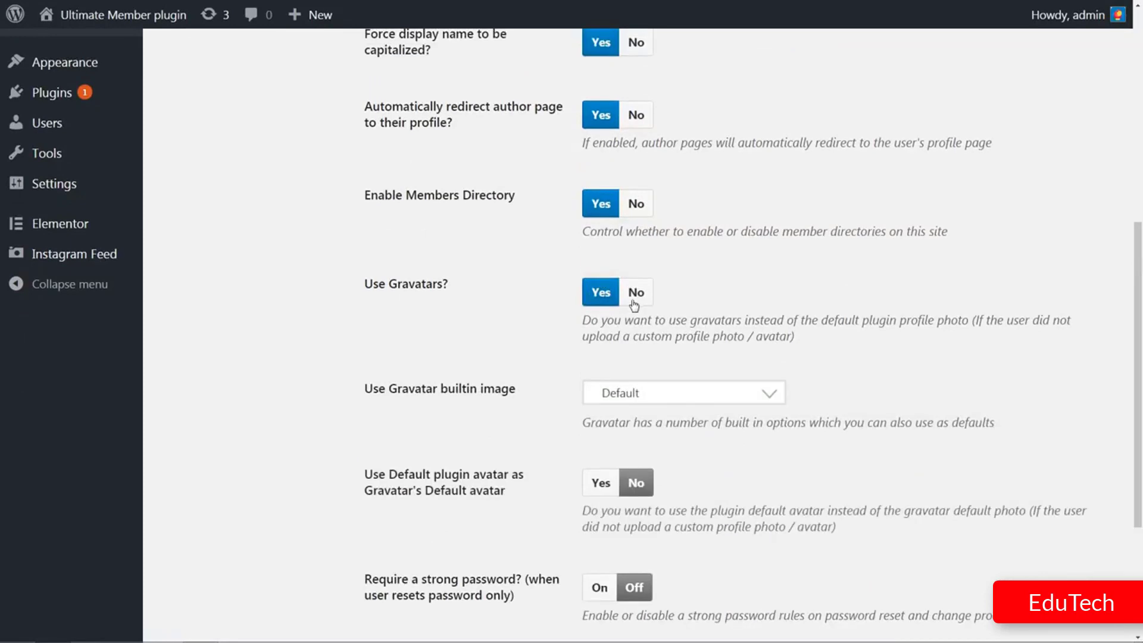
click(634, 293)
scroll(677, 340, up, 10)
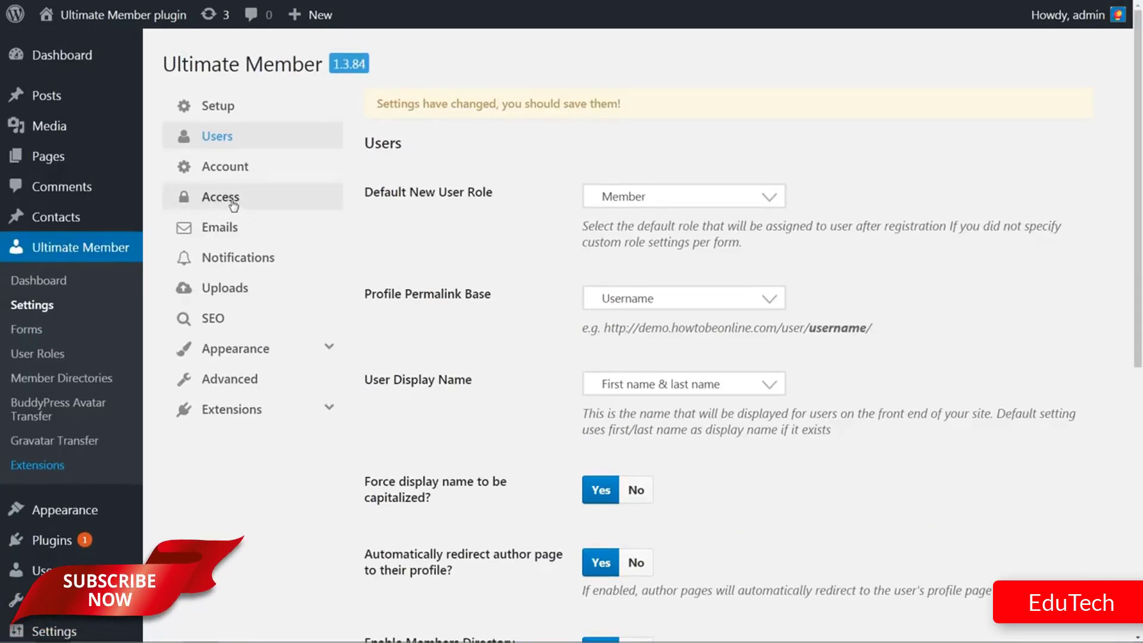
- Turn on 'Require a strong password?' in the Account settings and save the changes
click(225, 166)
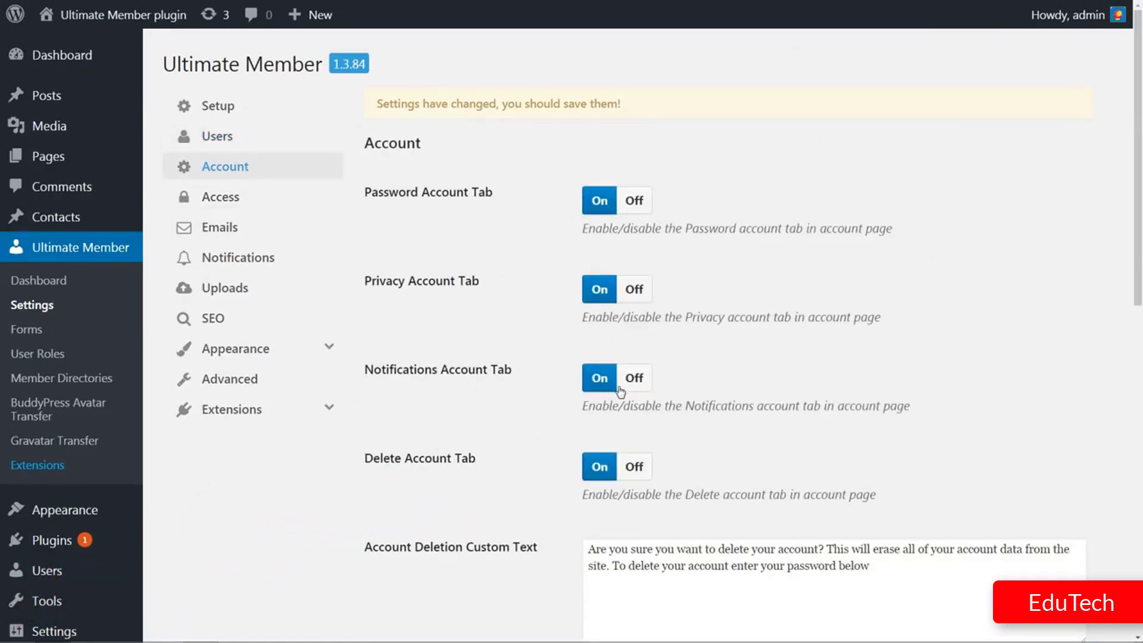
scroll(617, 402, down, 5)
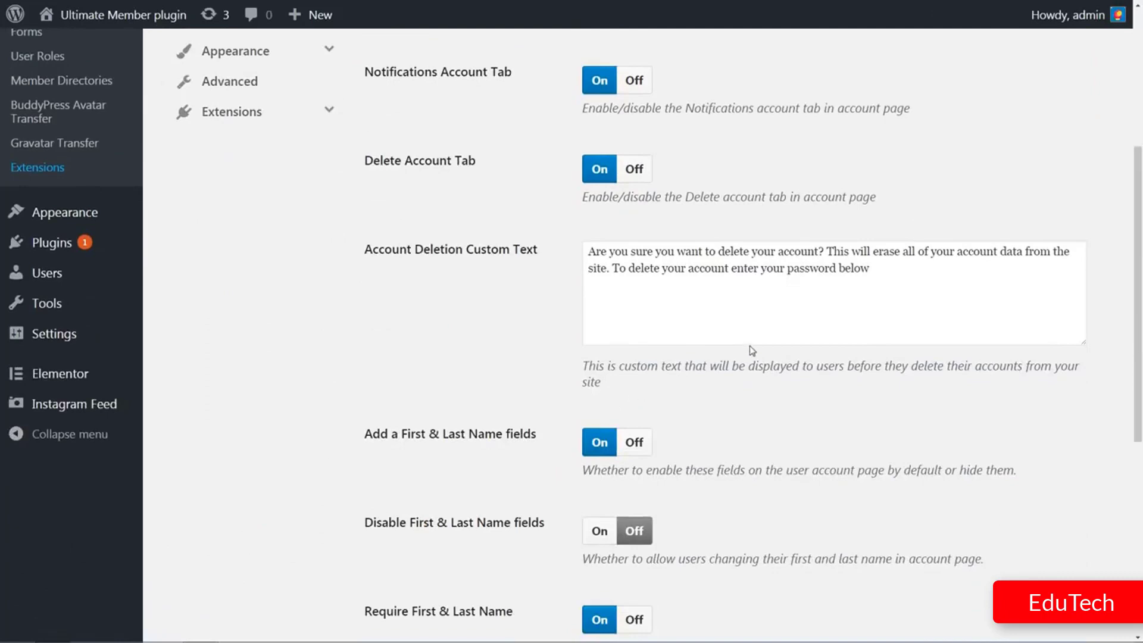
scroll(749, 345, down, 7)
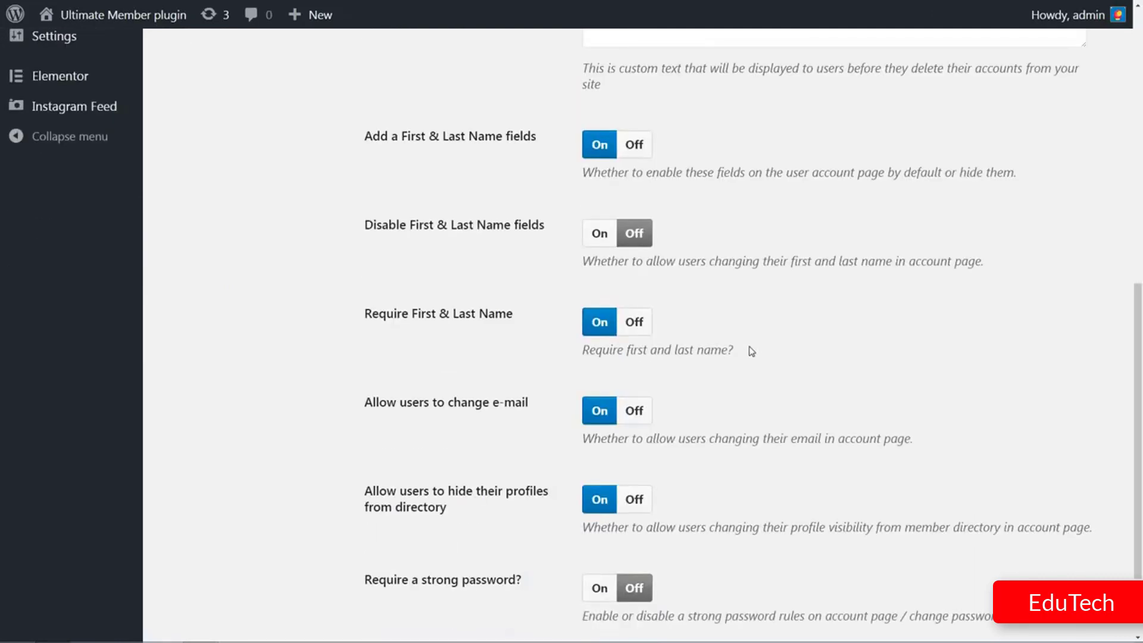
click(606, 470)
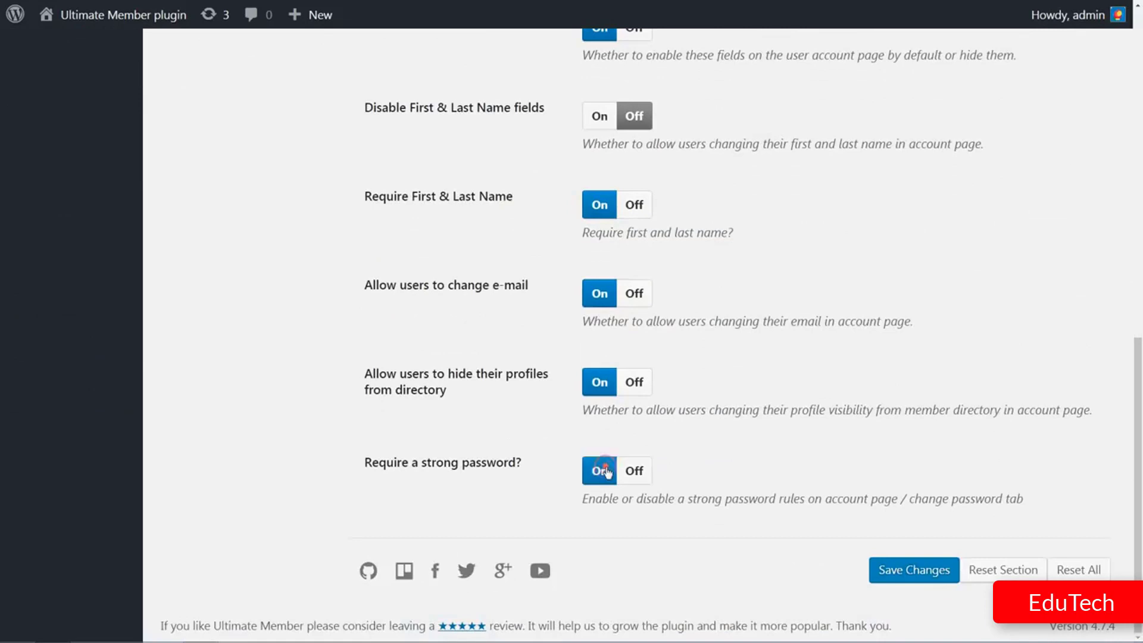
click(913, 569)
- On the Access tab, leave global site access open to everyone after trying logged-in only
click(229, 197)
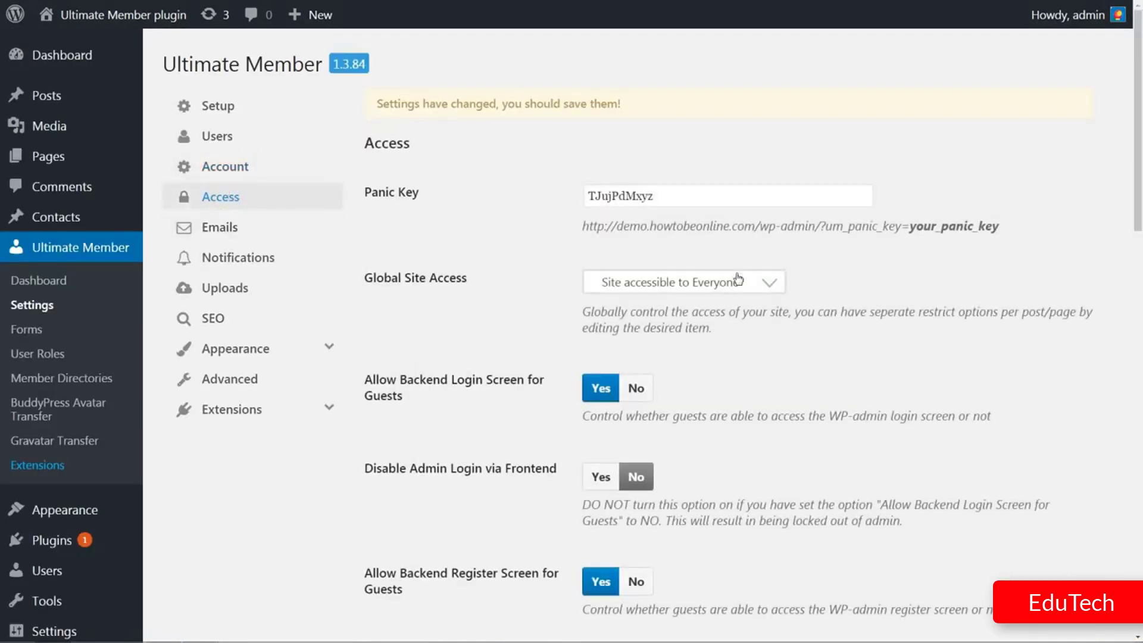
click(762, 285)
click(677, 339)
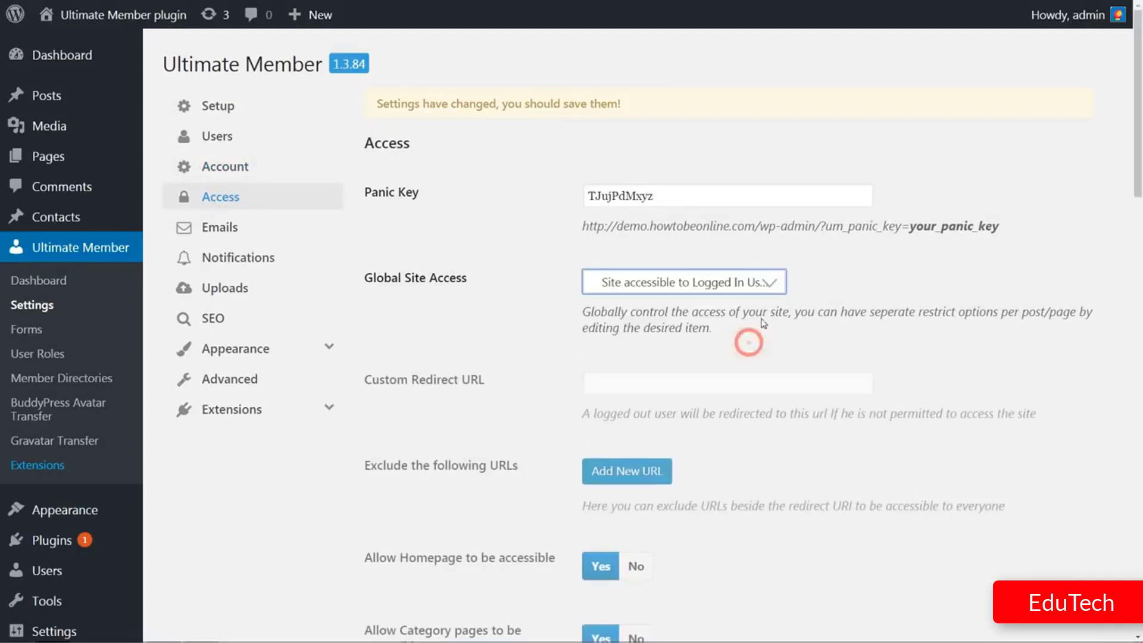
click(768, 284)
click(743, 311)
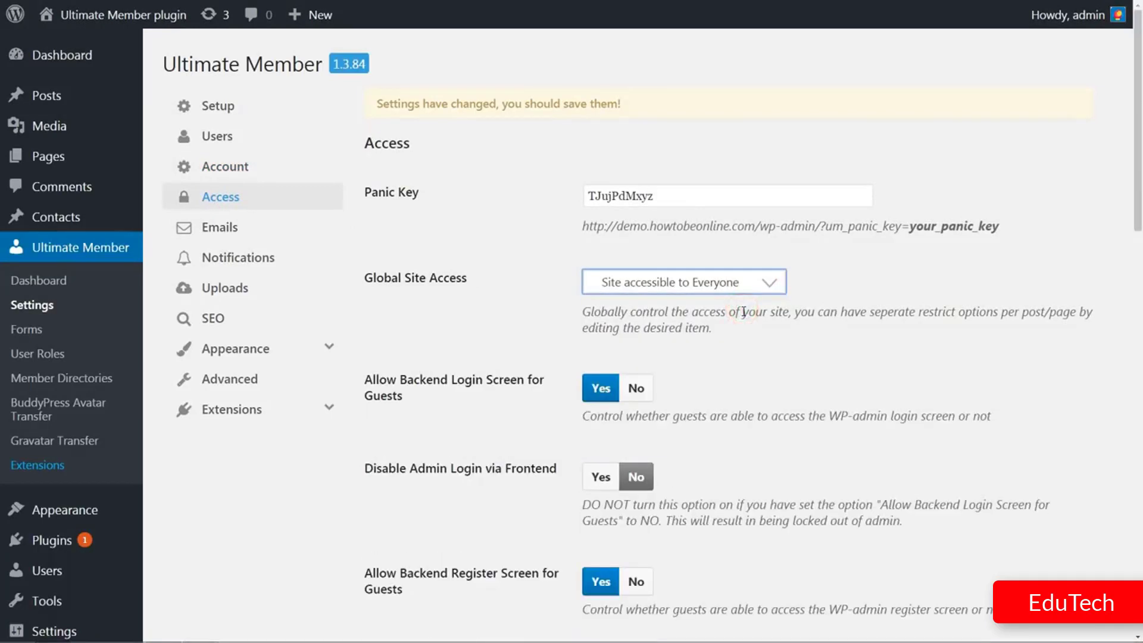
- Review the blocked IP, whitelisted backend IP and blocked e-mail address lists
scroll(751, 331, down, 3)
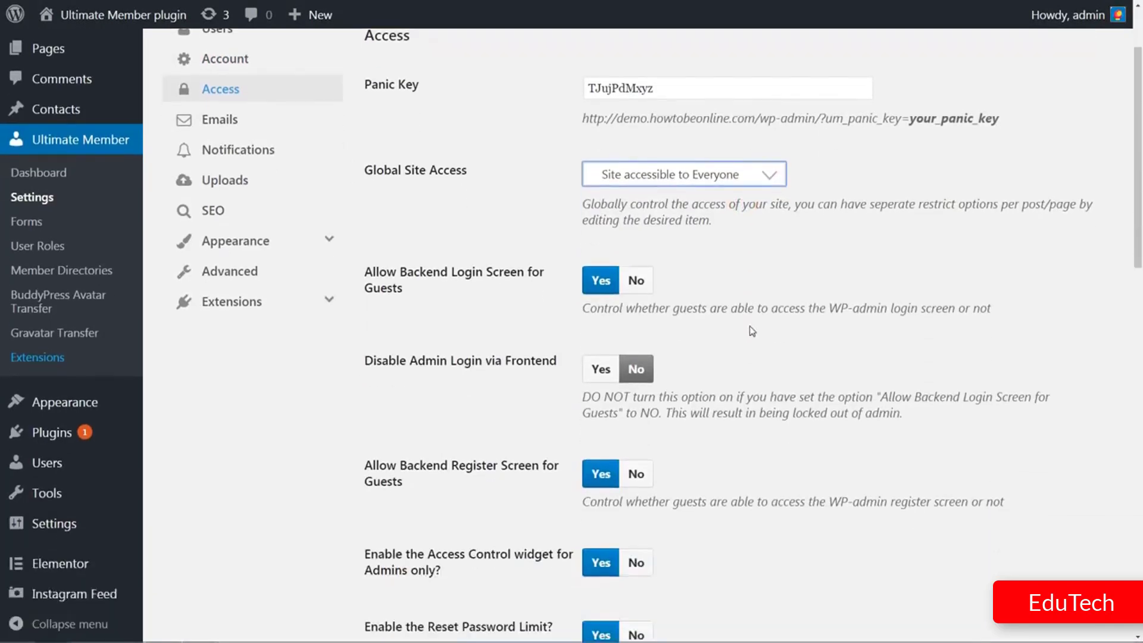
scroll(750, 326, down, 1)
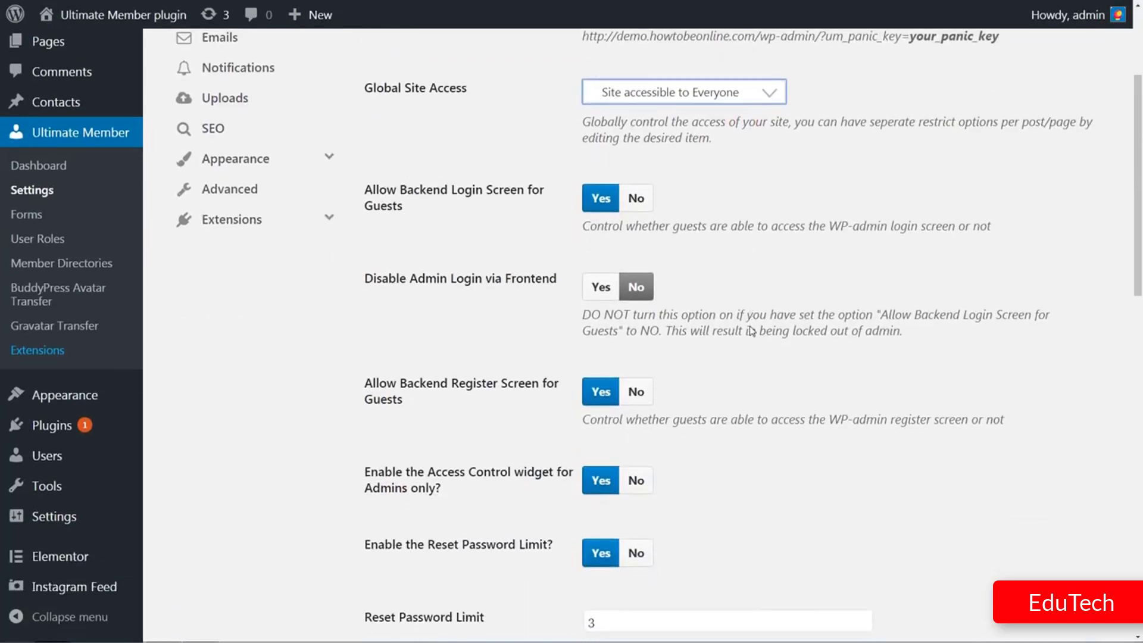
scroll(751, 331, up, 2)
scroll(751, 331, down, 5)
scroll(751, 331, down, 1)
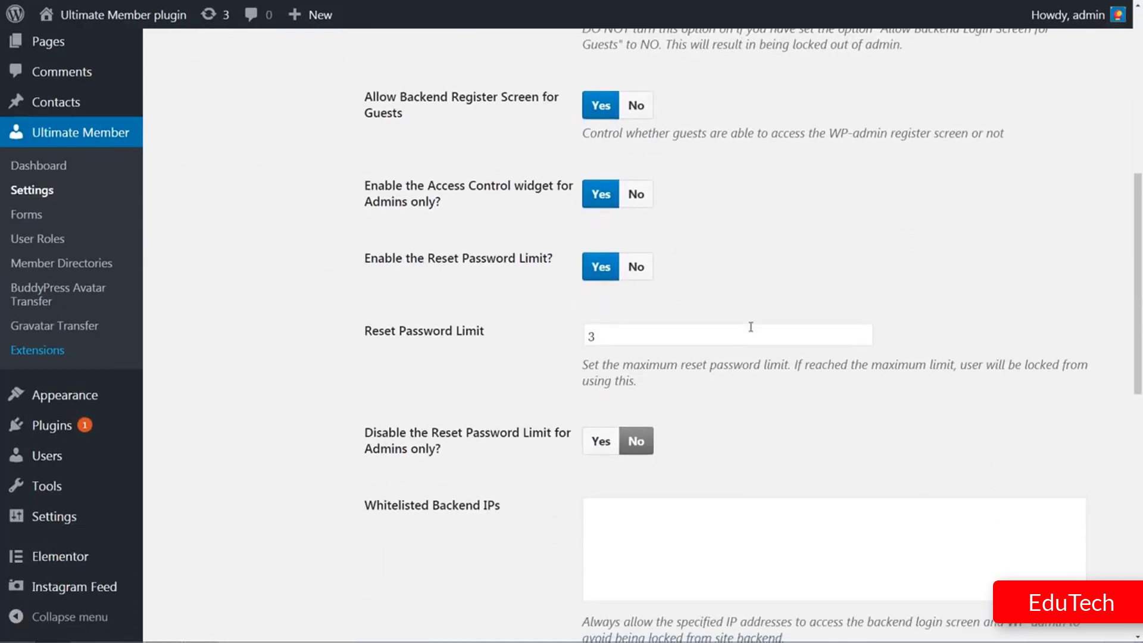
scroll(751, 328, down, 1)
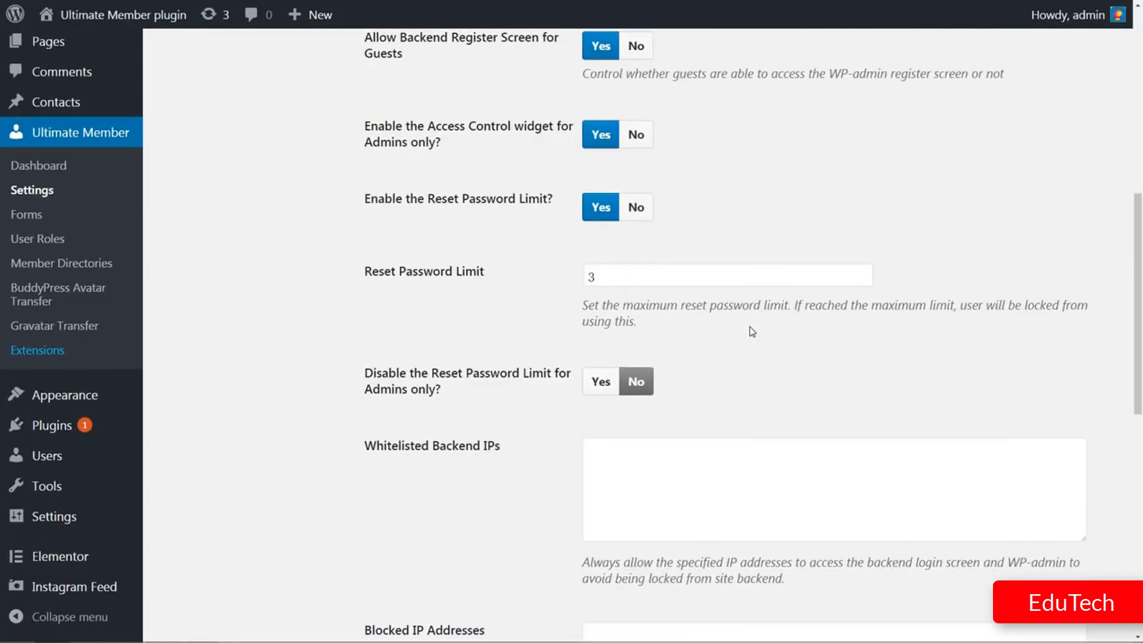
scroll(750, 331, down, 6)
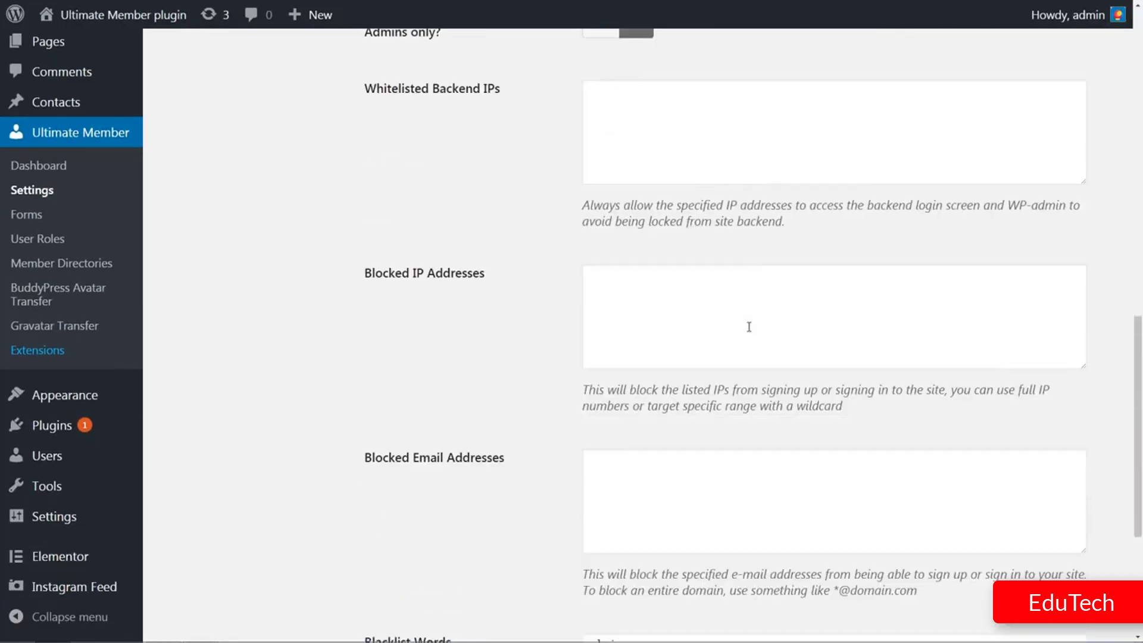
click(617, 283)
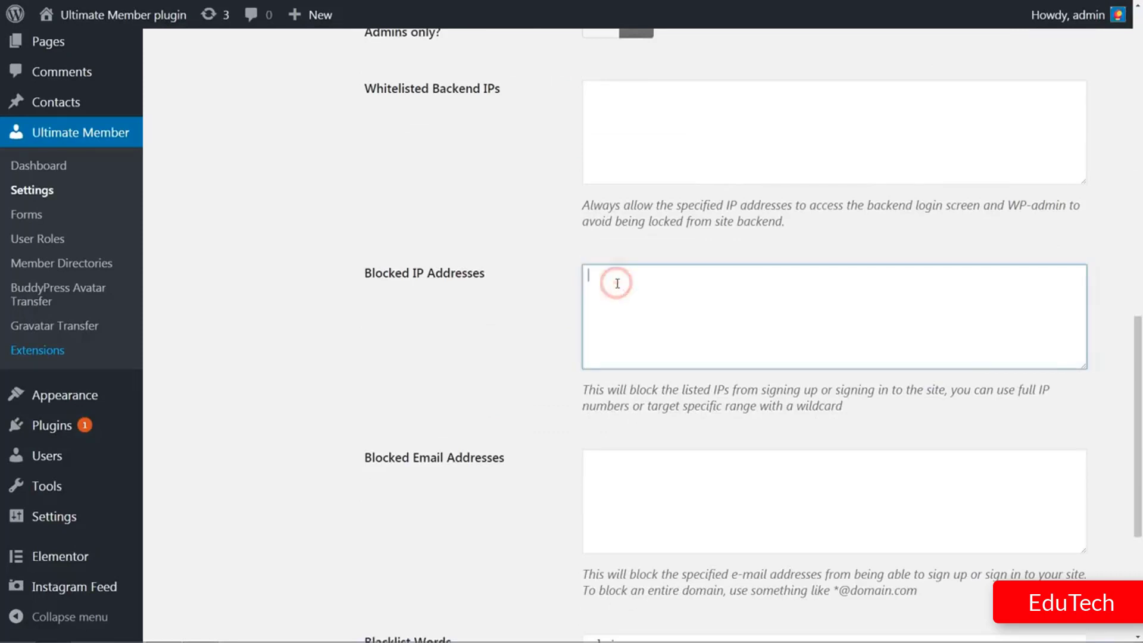
click(591, 97)
click(611, 312)
click(604, 467)
scroll(613, 459, down, 5)
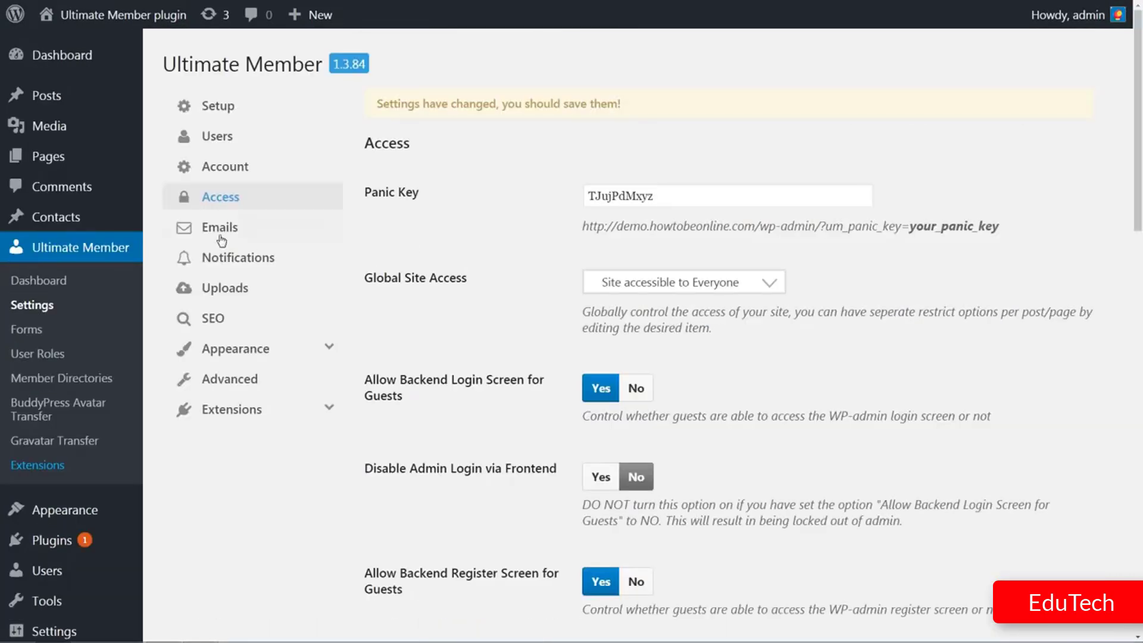
click(223, 228)
- Review the sender name and e-mail address, leaving HTML e-mails turned off
triple_click(717, 196)
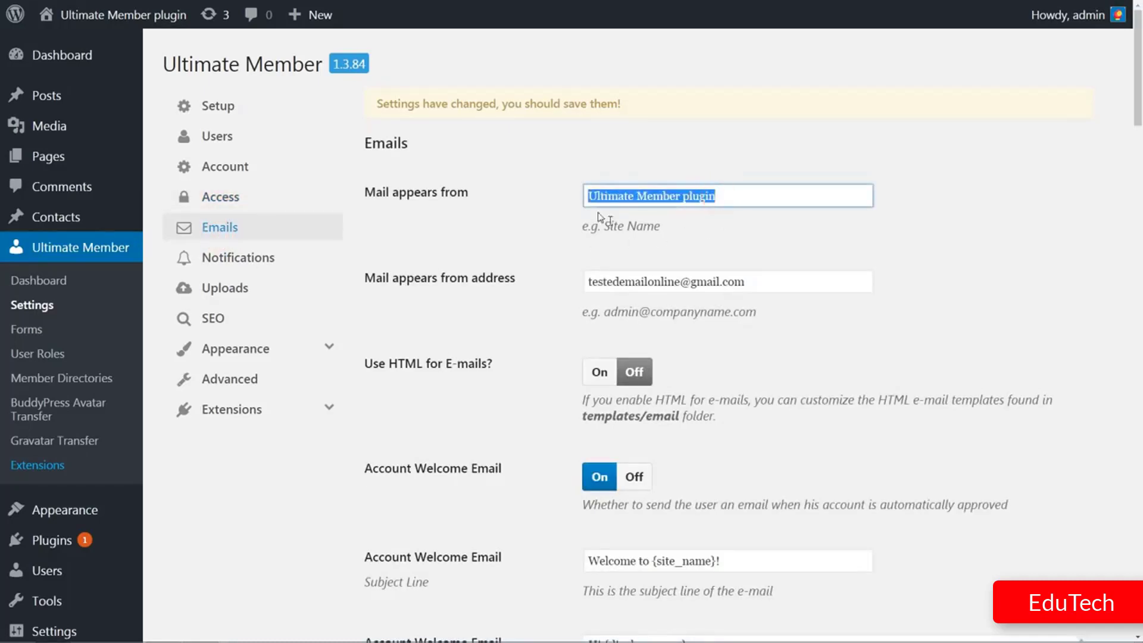
click(704, 242)
click(762, 282)
triple_click(733, 282)
click(690, 361)
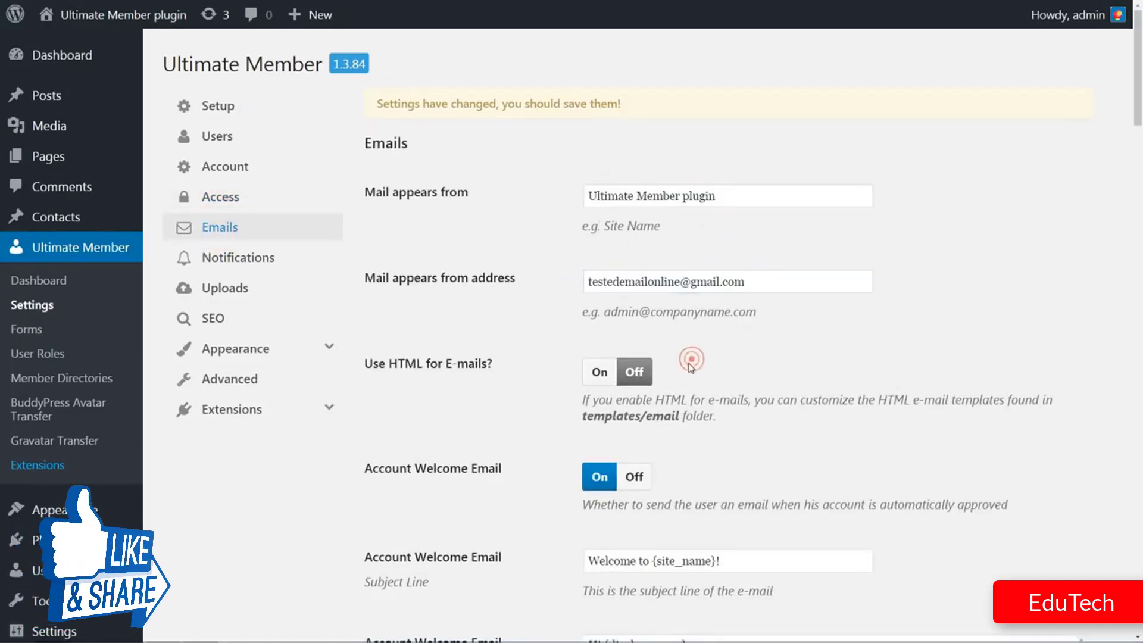
click(602, 372)
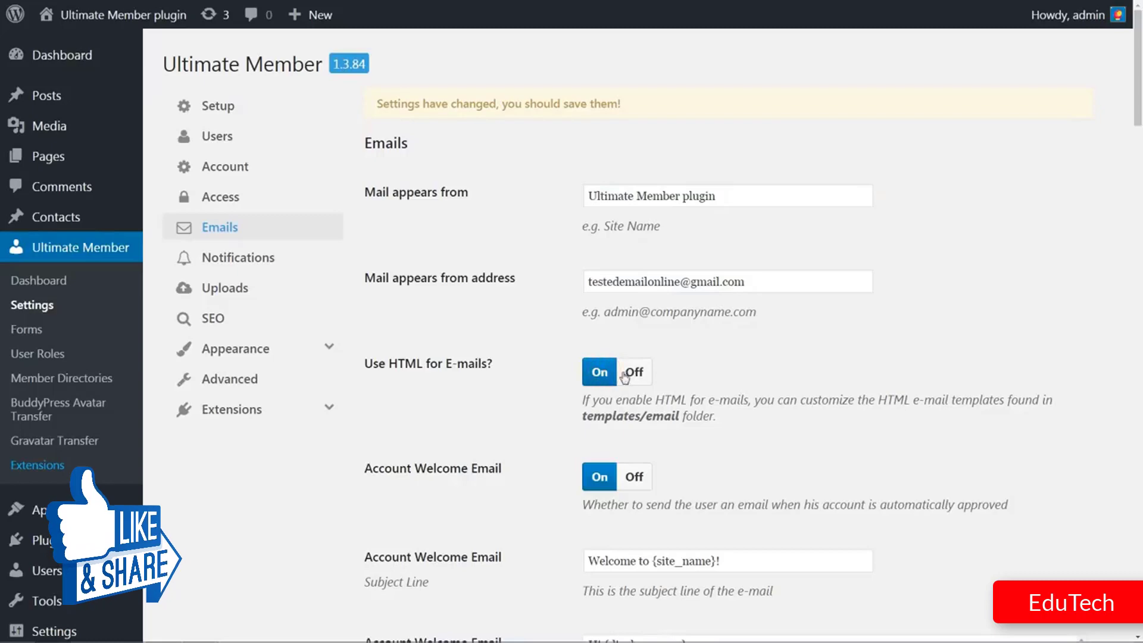
click(633, 372)
- Keep the account activation email on and save the email settings
scroll(721, 418, down, 1)
scroll(721, 418, down, 6)
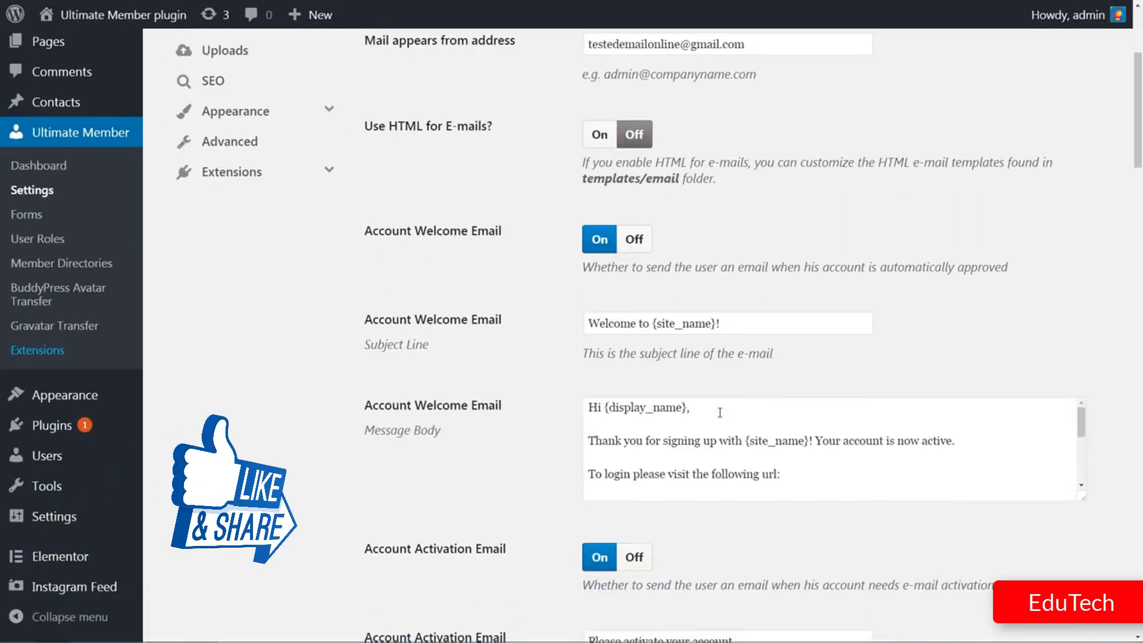
click(621, 563)
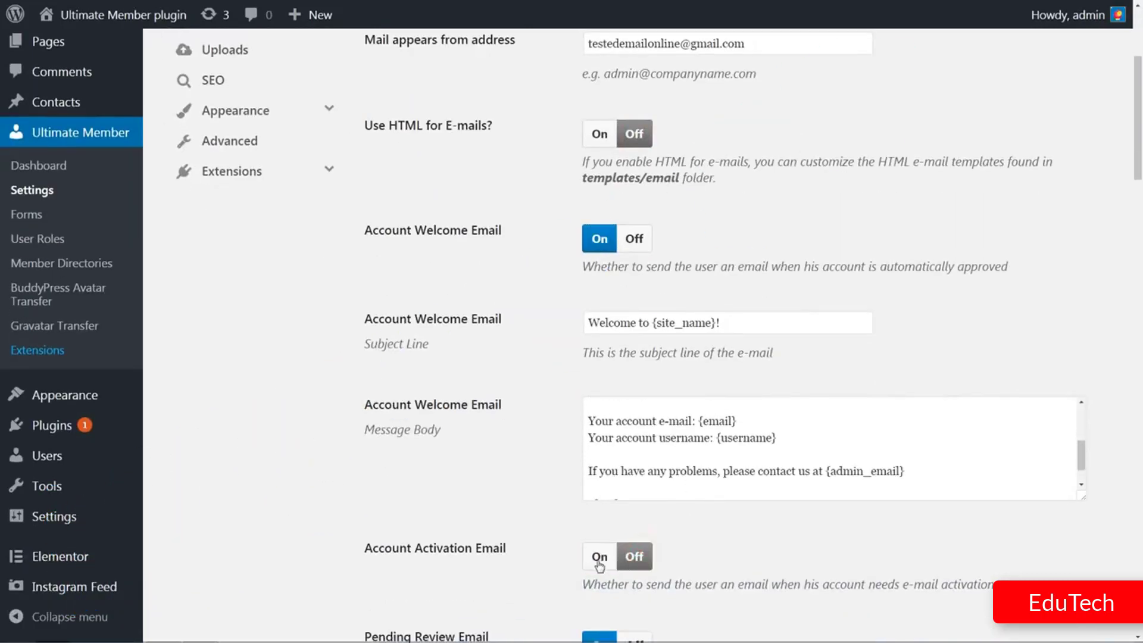
click(600, 557)
scroll(630, 548, down, 15)
scroll(629, 547, down, 20)
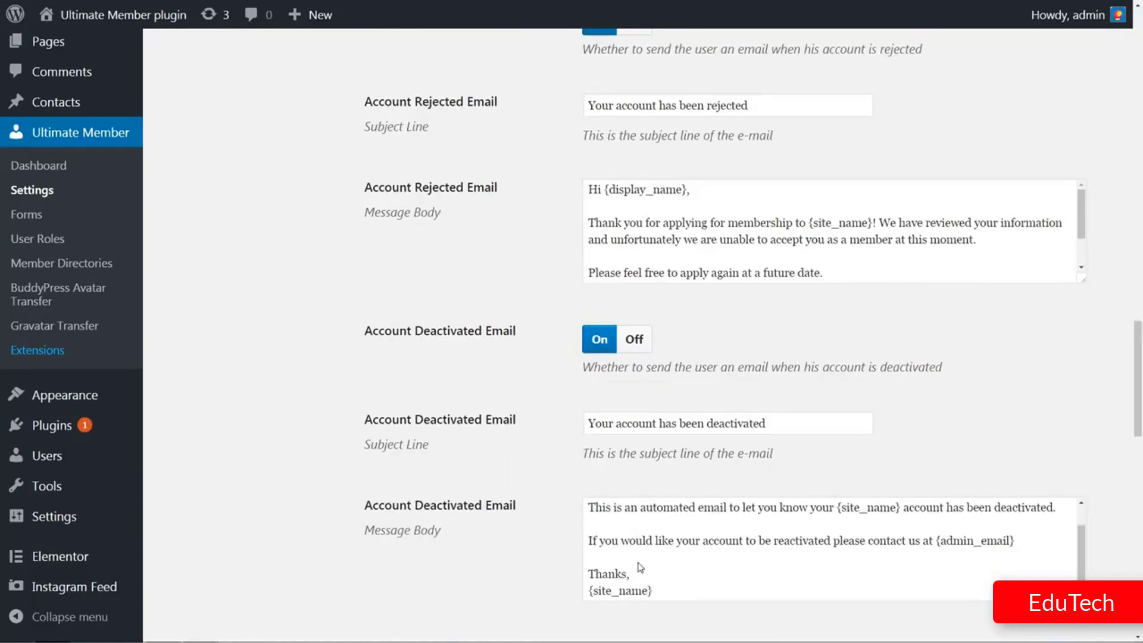
scroll(638, 562, down, 5)
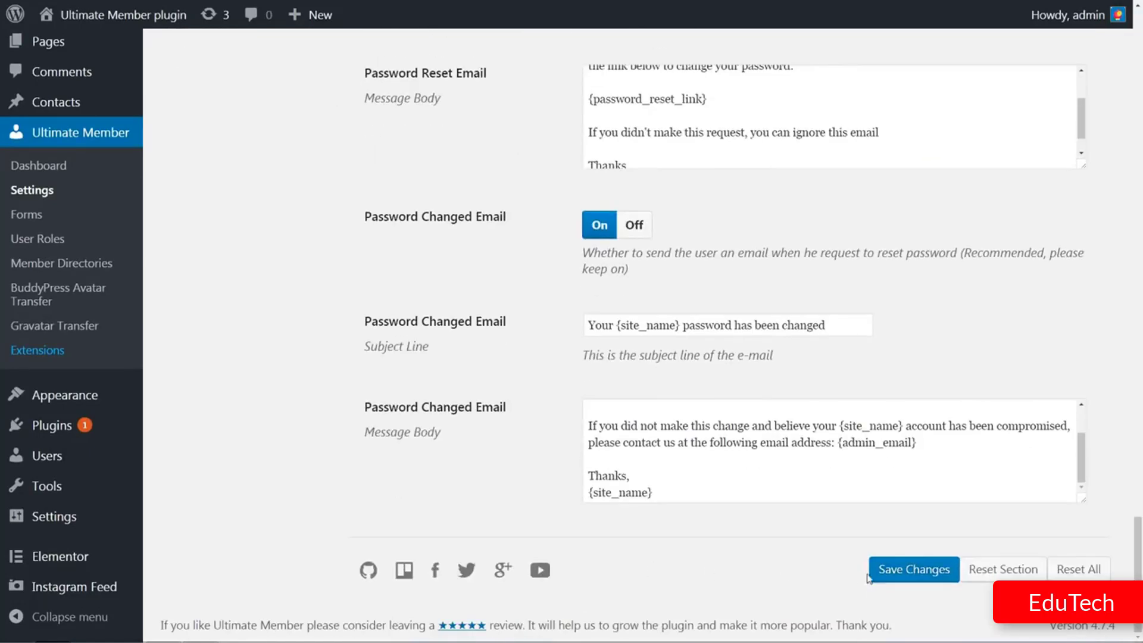
click(902, 572)
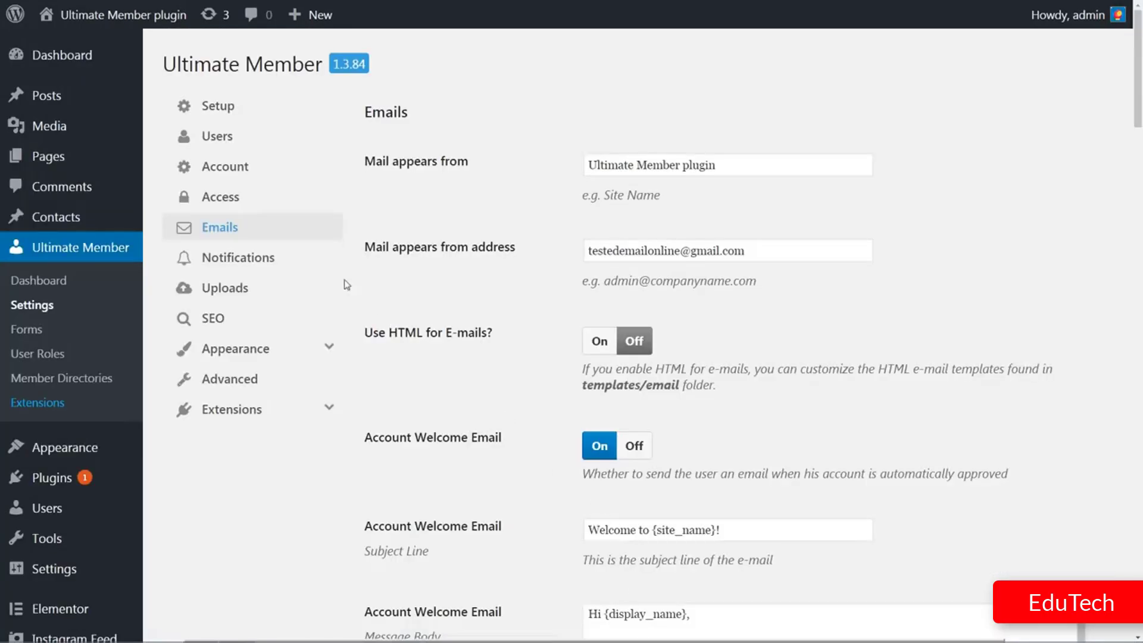
- Open the Notifications settings and review the admin e-mail address field
click(248, 259)
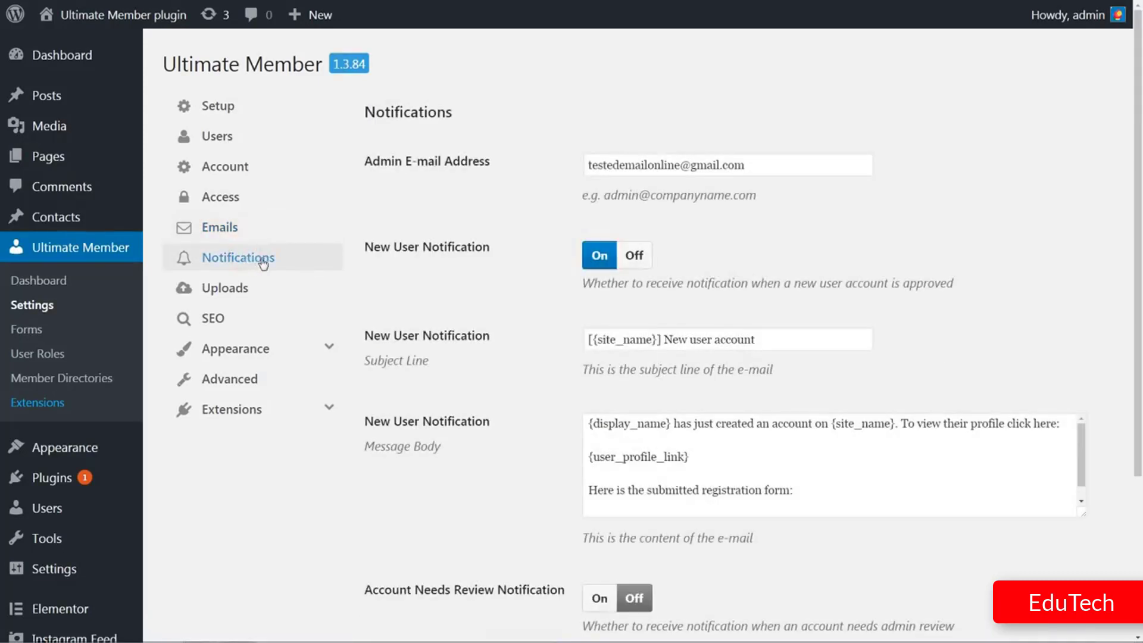
click(610, 167)
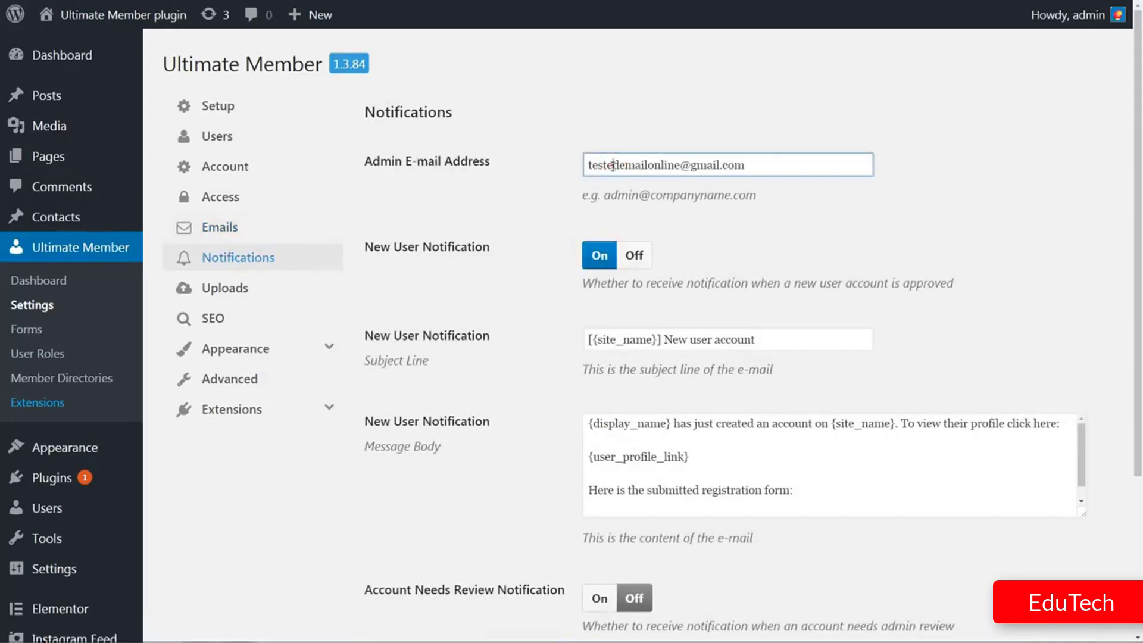
double_click(645, 165)
click(740, 233)
scroll(741, 238, down, 3)
- Leave the Account Needs Review and Account Deletion notifications switched off
click(616, 388)
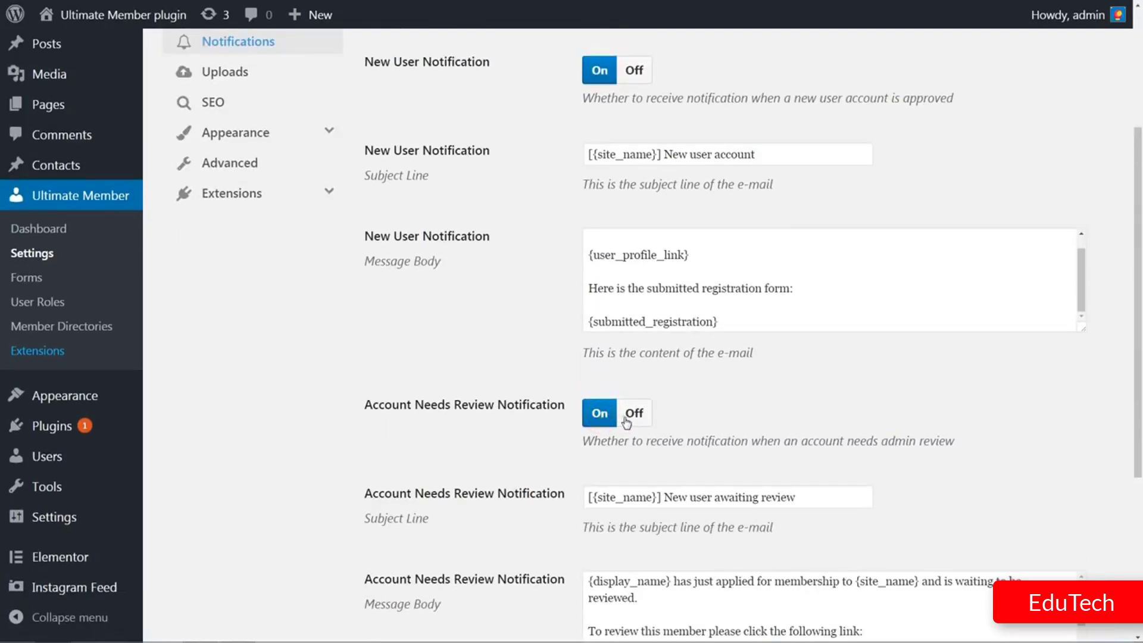
click(627, 417)
scroll(613, 459, down, 1)
click(599, 471)
click(634, 473)
scroll(421, 327, up, 3)
- Save the Uploads settings, keeping the default photo size limits and thumbnail sizes
click(232, 292)
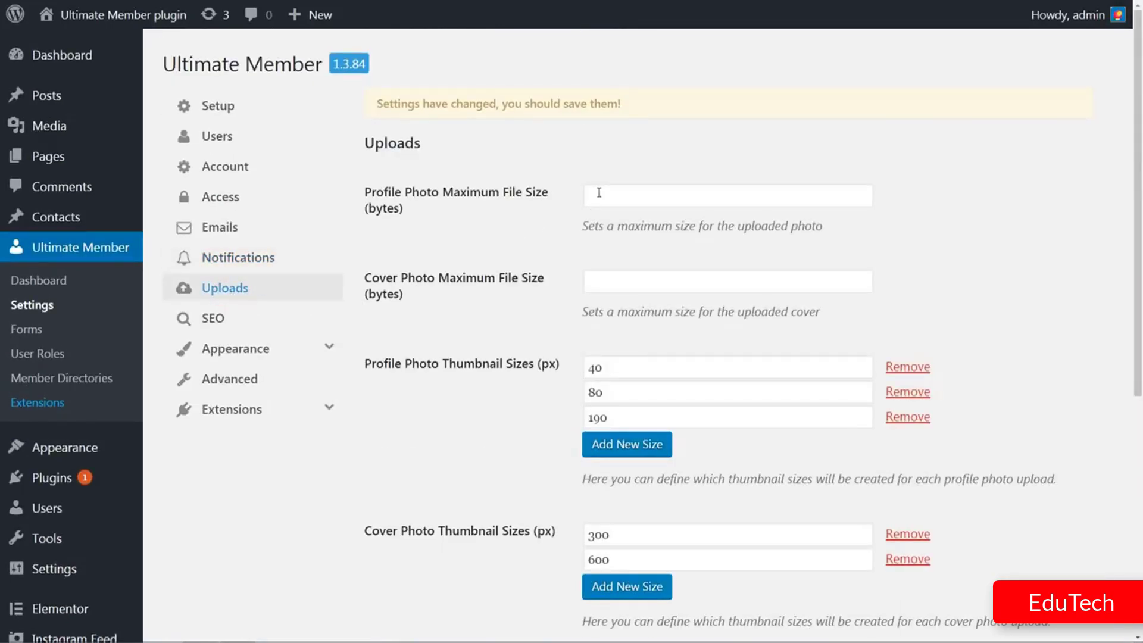
click(594, 198)
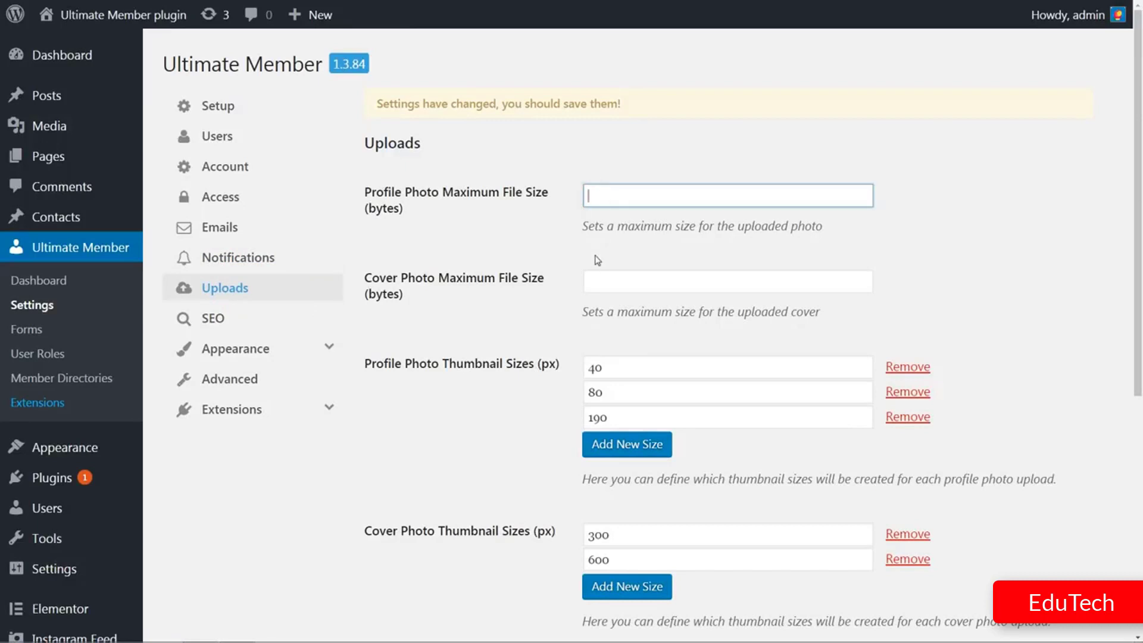
click(594, 279)
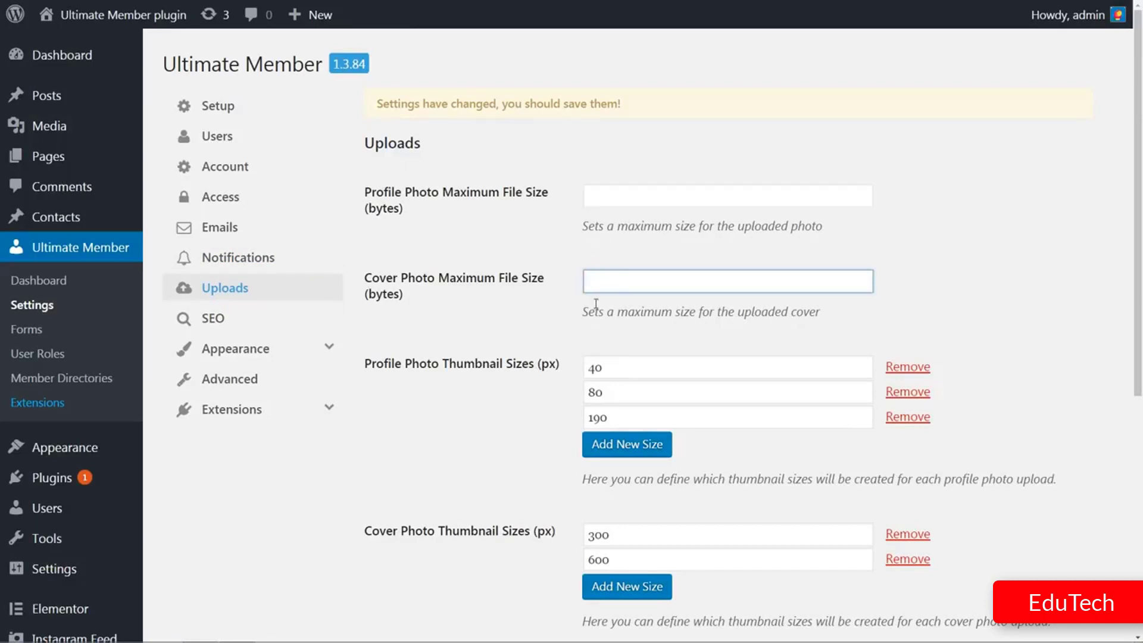
click(597, 324)
scroll(598, 326, down, 4)
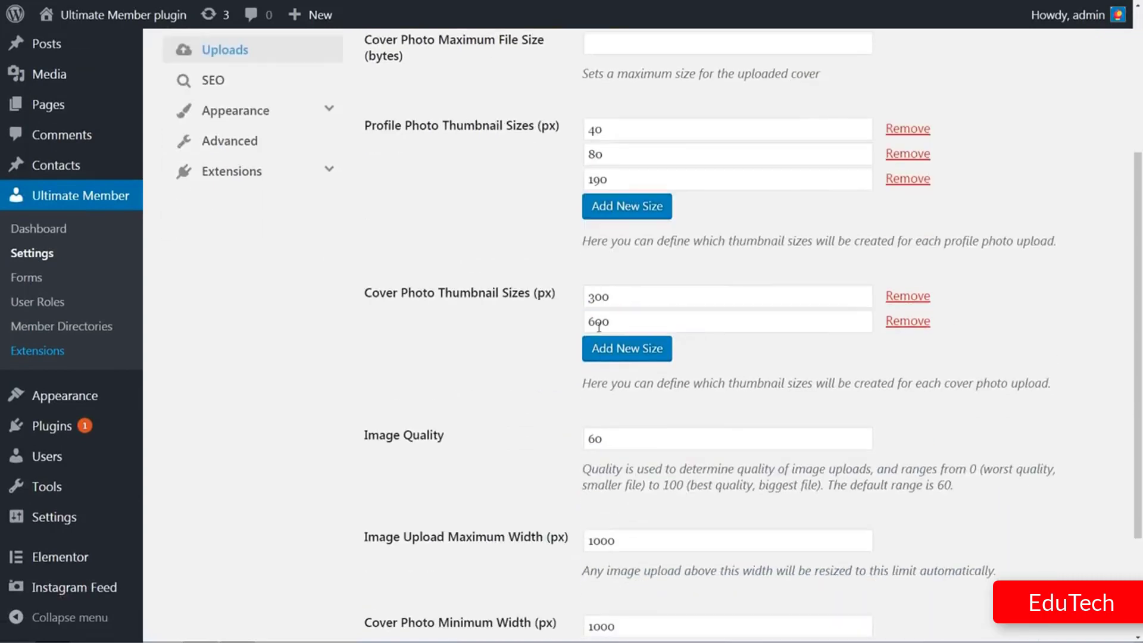
scroll(598, 326, down, 3)
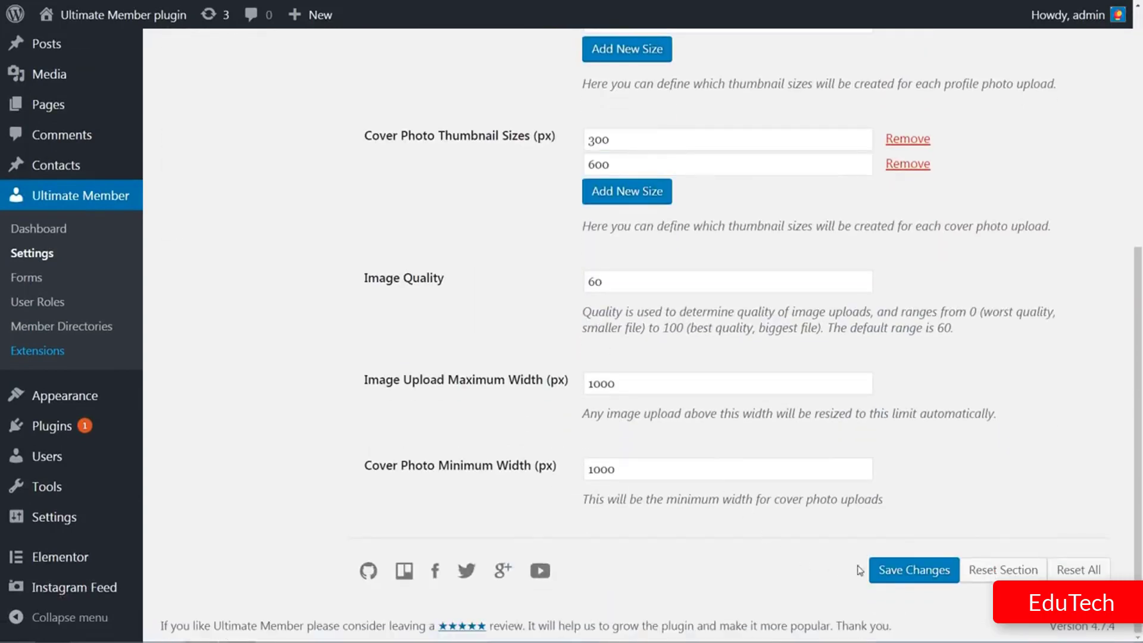
click(876, 571)
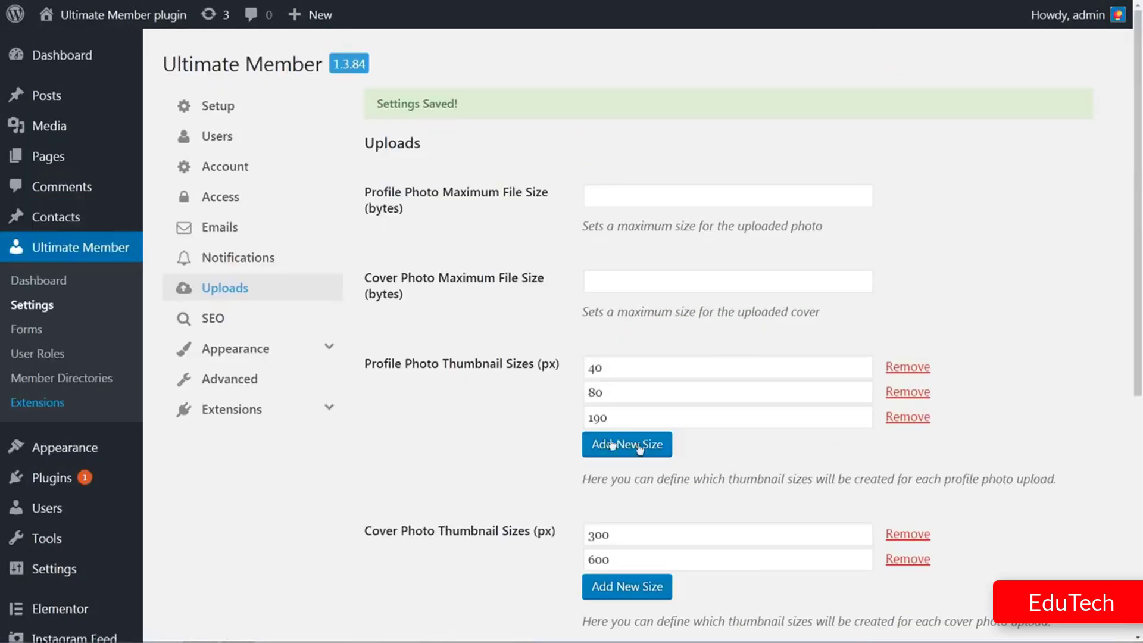
- Save the SEO settings with the default user profile title and meta description templates
click(213, 320)
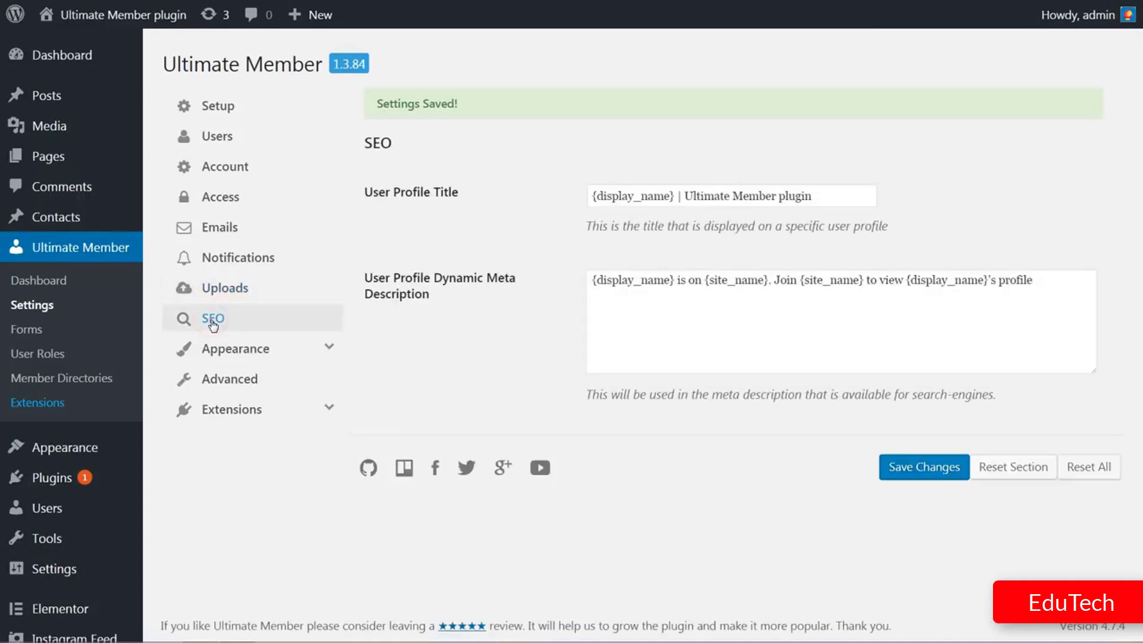
drag(815, 199, 769, 262)
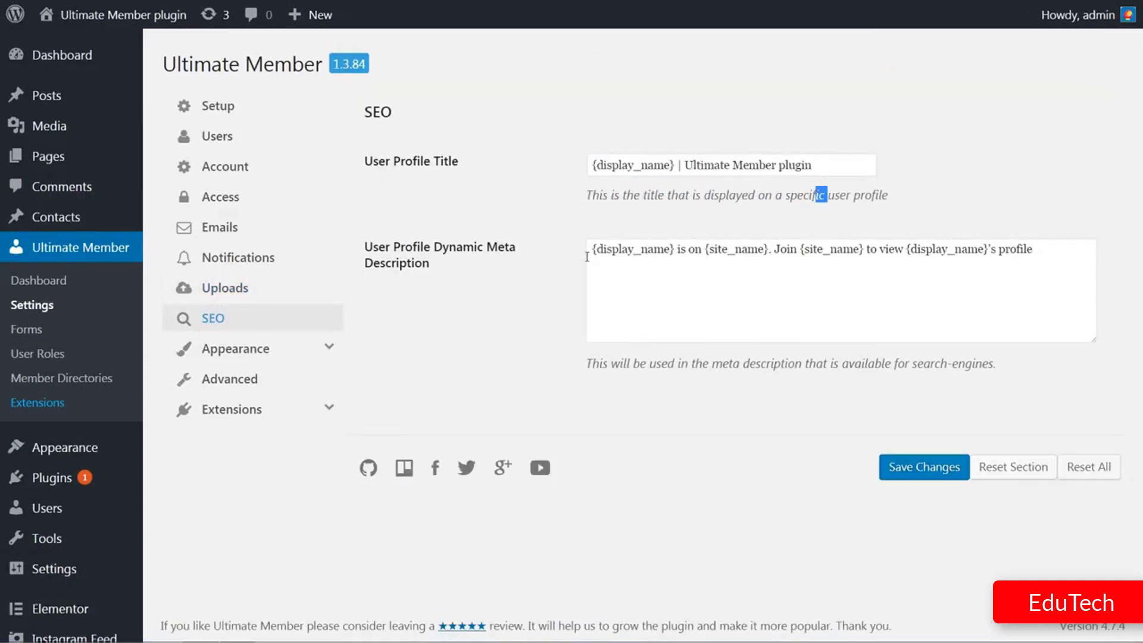
drag(592, 248, 1017, 263)
click(1004, 277)
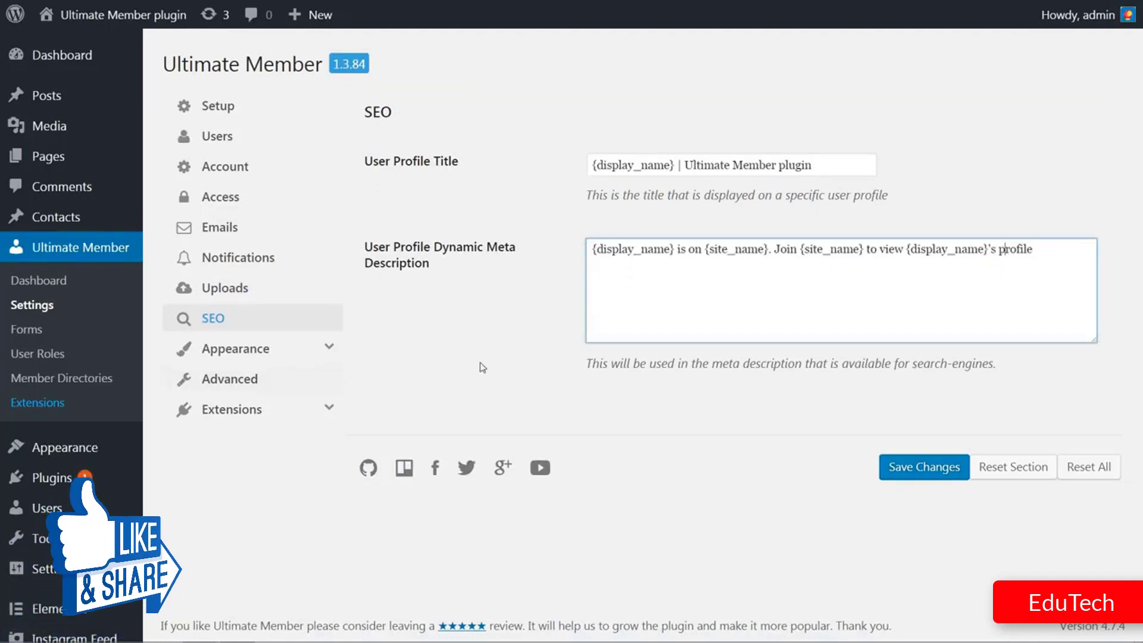
click(917, 480)
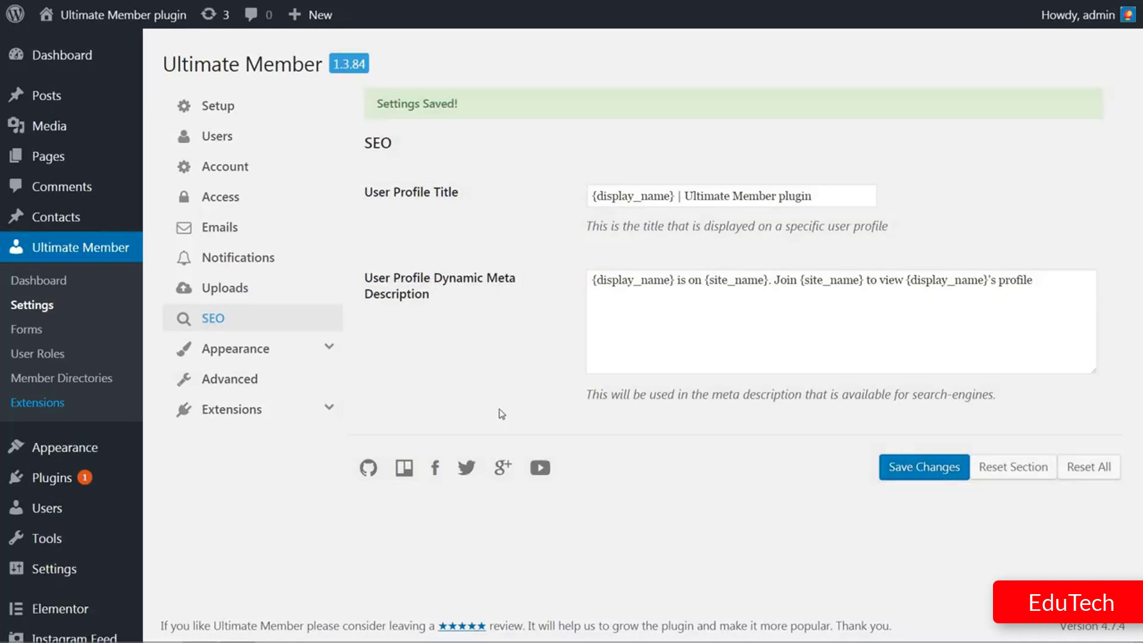
- Browse the Appearance form input, profile, profile menu, registration and login form settings
click(330, 348)
scroll(343, 350, down, 4)
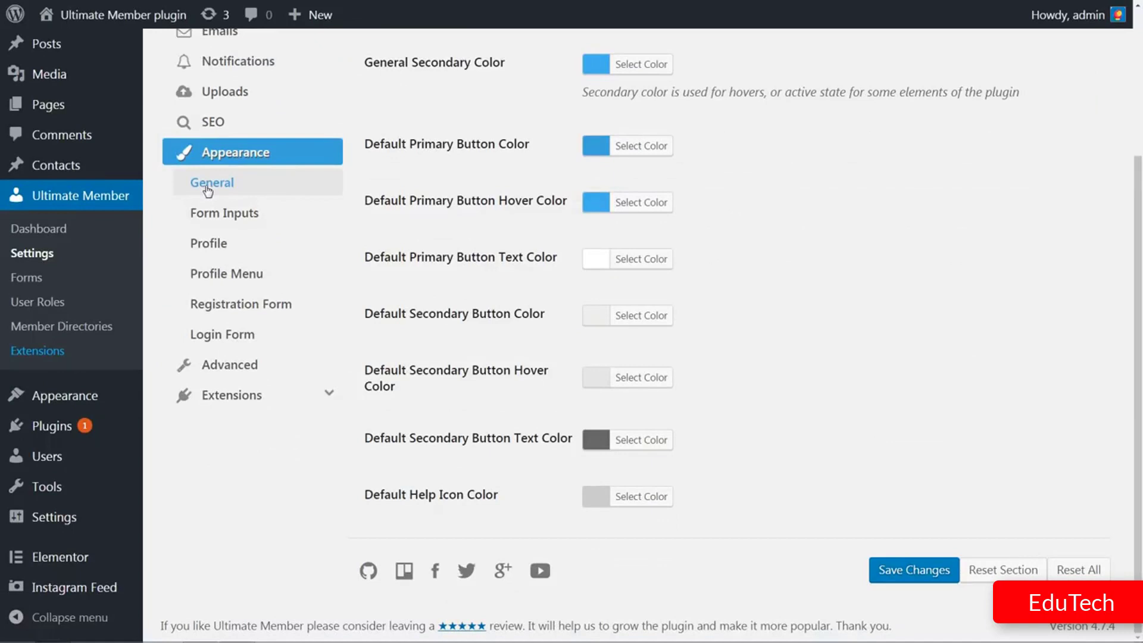
click(231, 215)
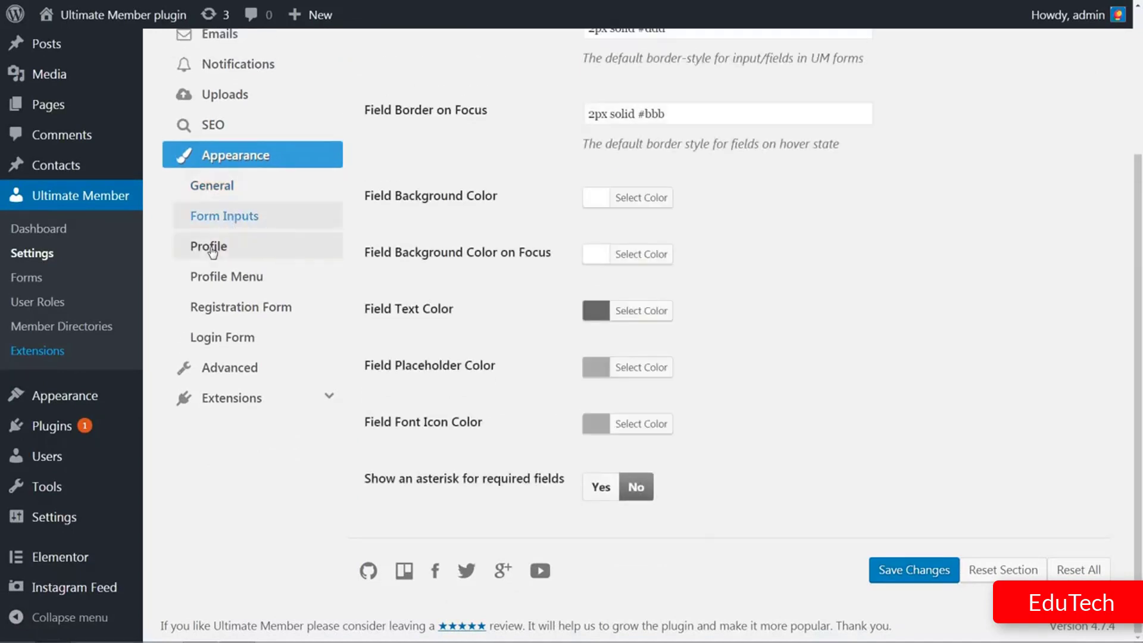
click(211, 247)
click(241, 256)
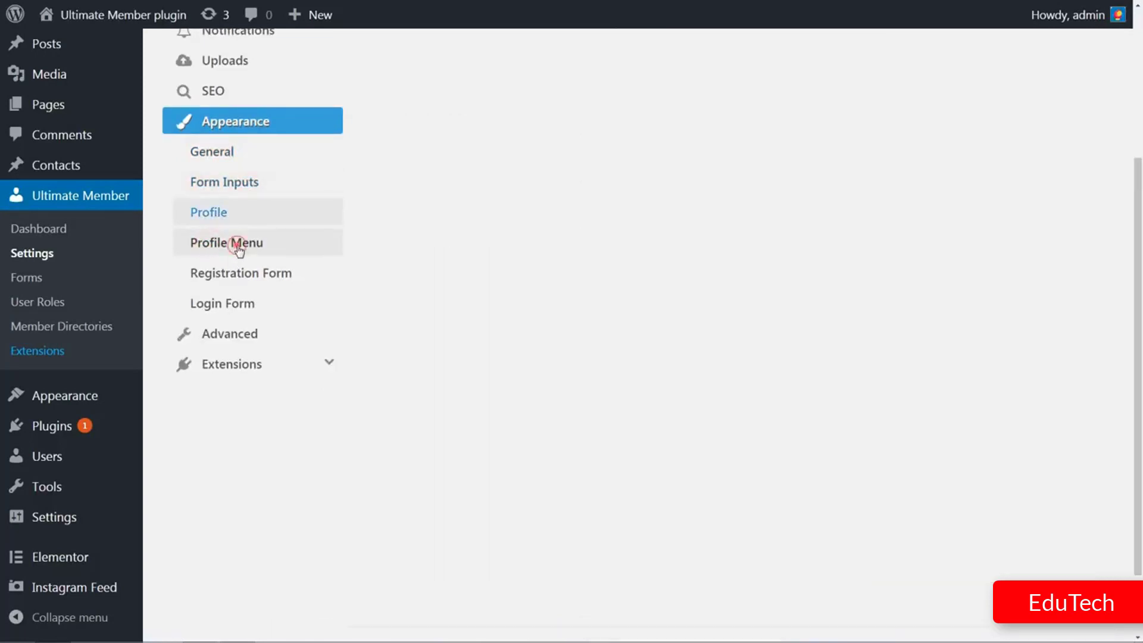
click(252, 274)
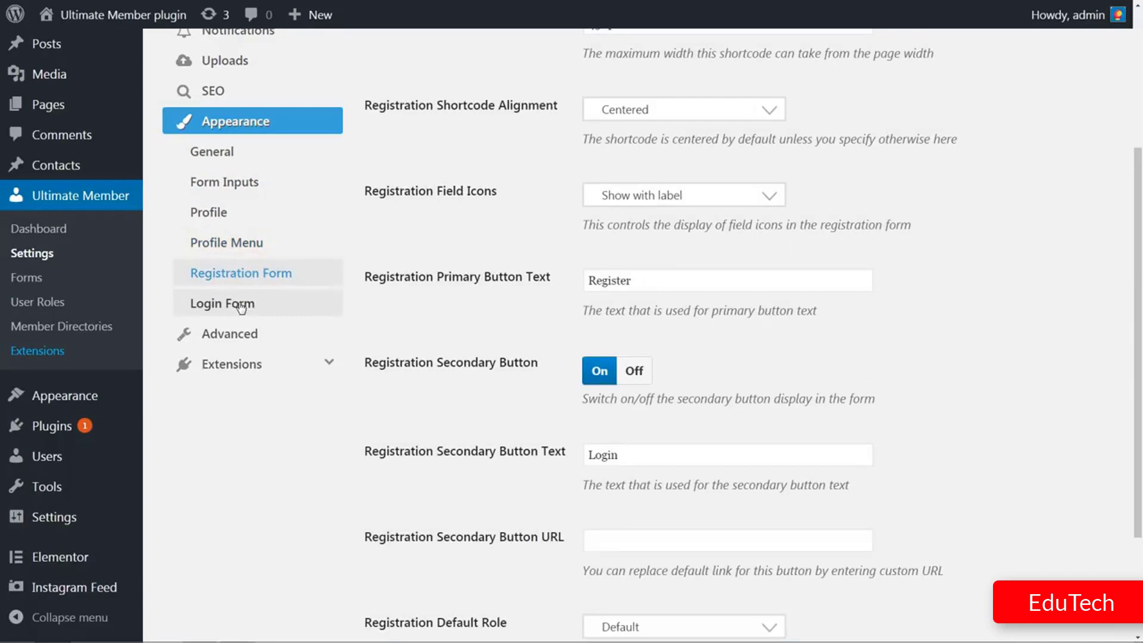
click(240, 304)
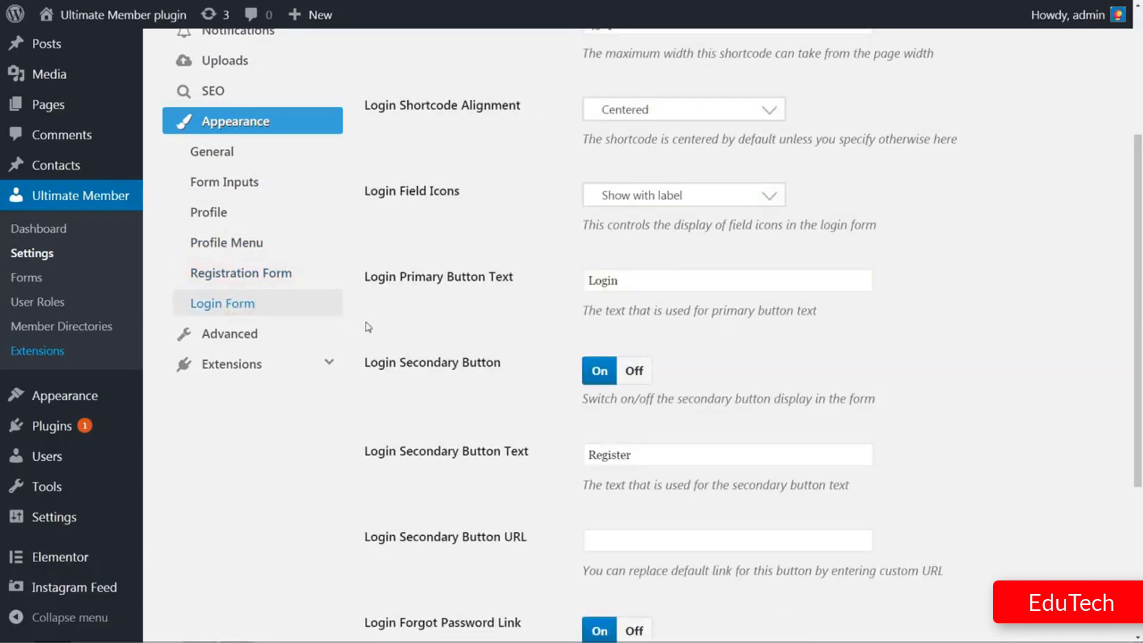
scroll(466, 340, down, 4)
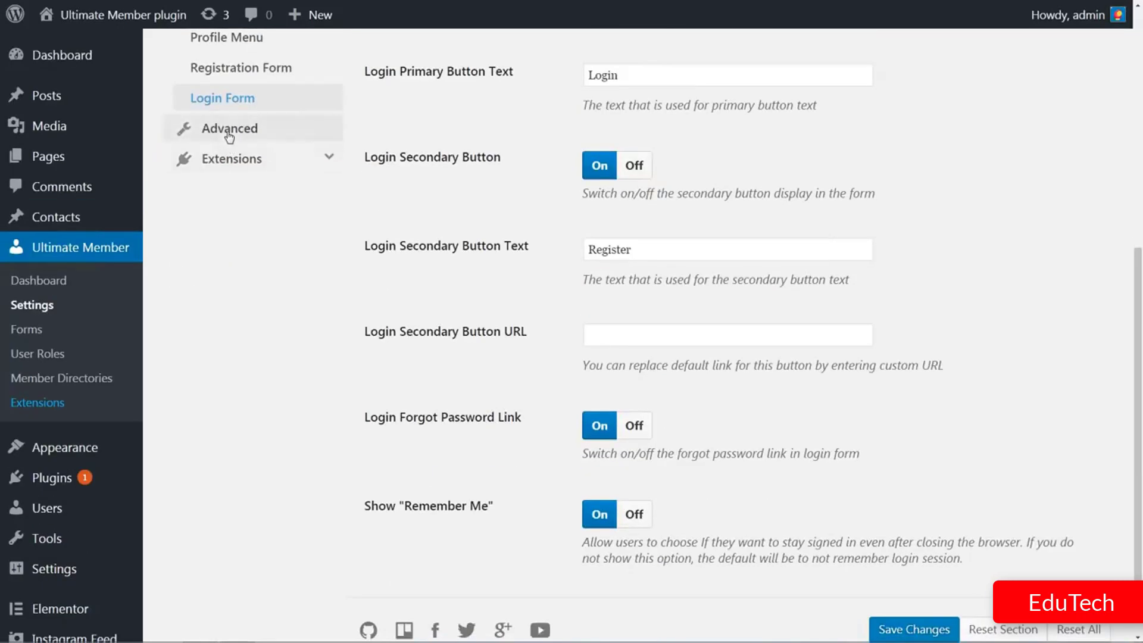
click(232, 127)
- Under Extensions > Tools, set BuddyPress Avatar Transfer and Gravatar Transfer to Activated and save
scroll(811, 281, up, 7)
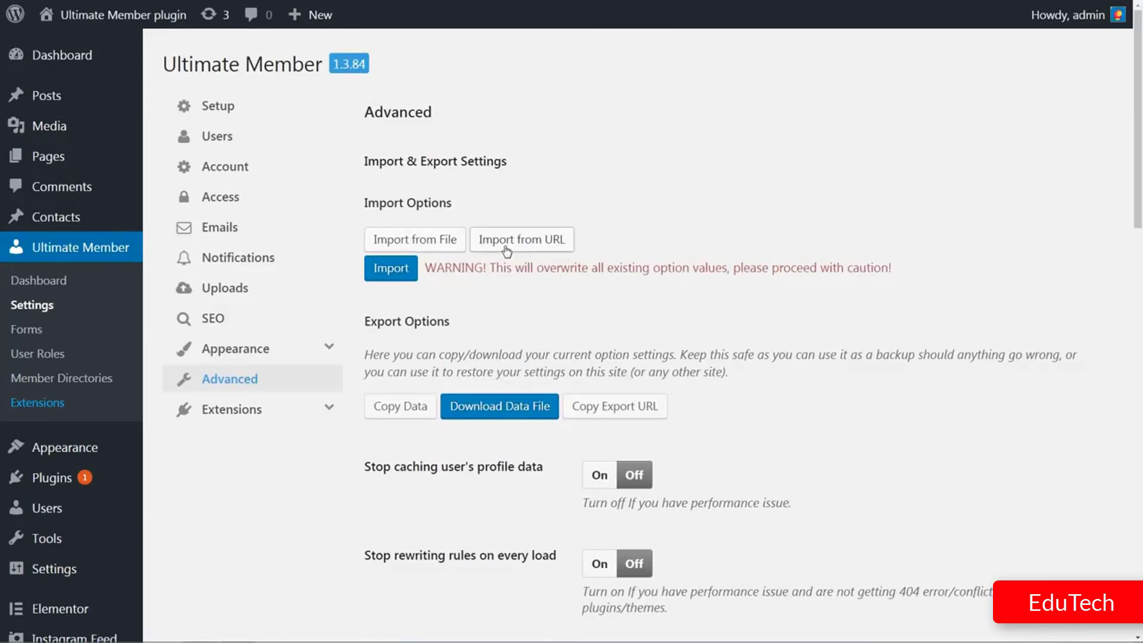
scroll(621, 476, down, 18)
scroll(621, 473, up, 18)
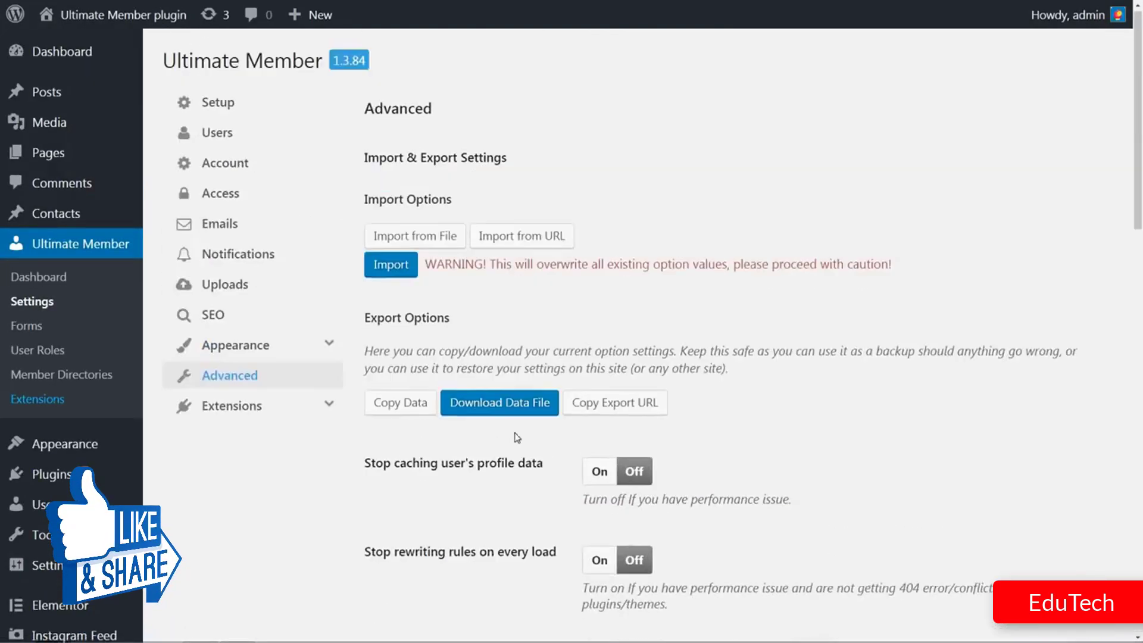
click(297, 409)
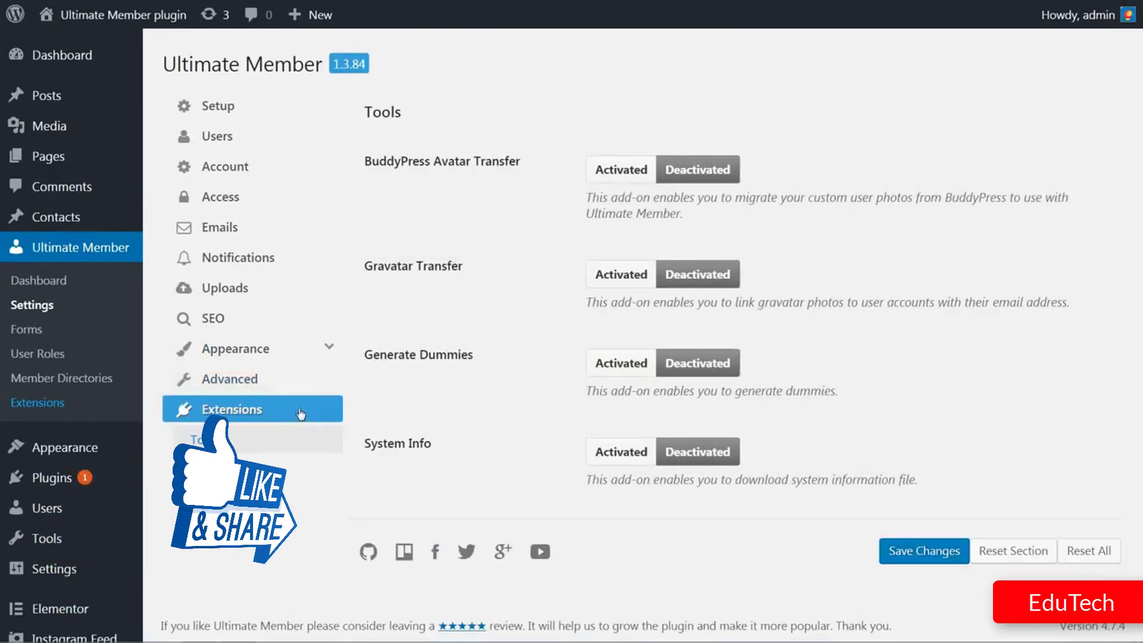
click(621, 175)
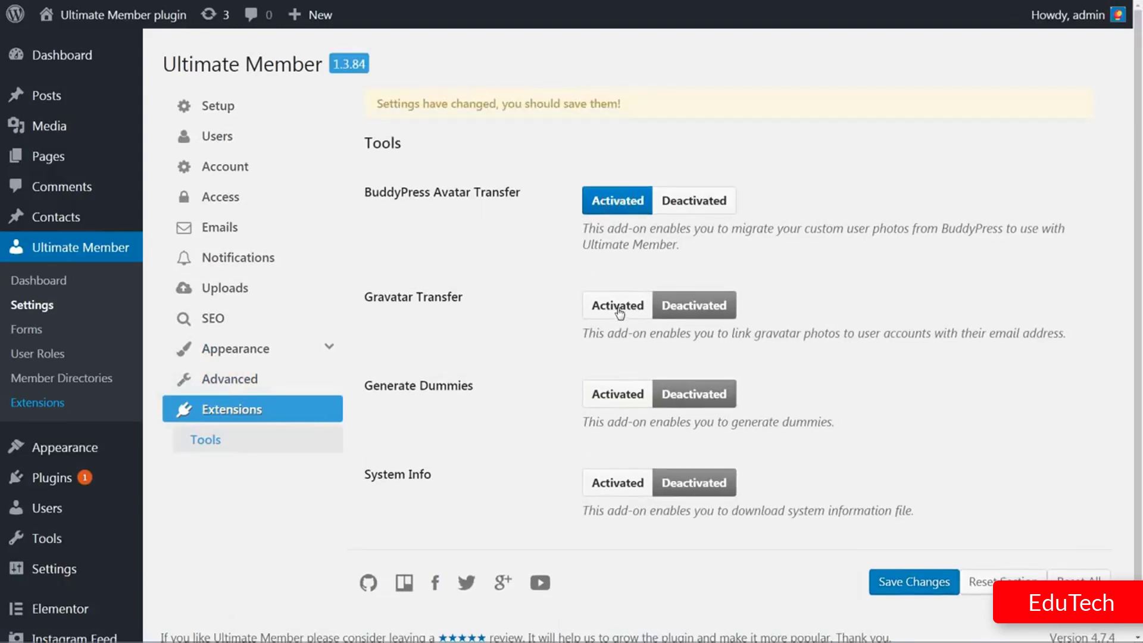
click(618, 308)
click(905, 581)
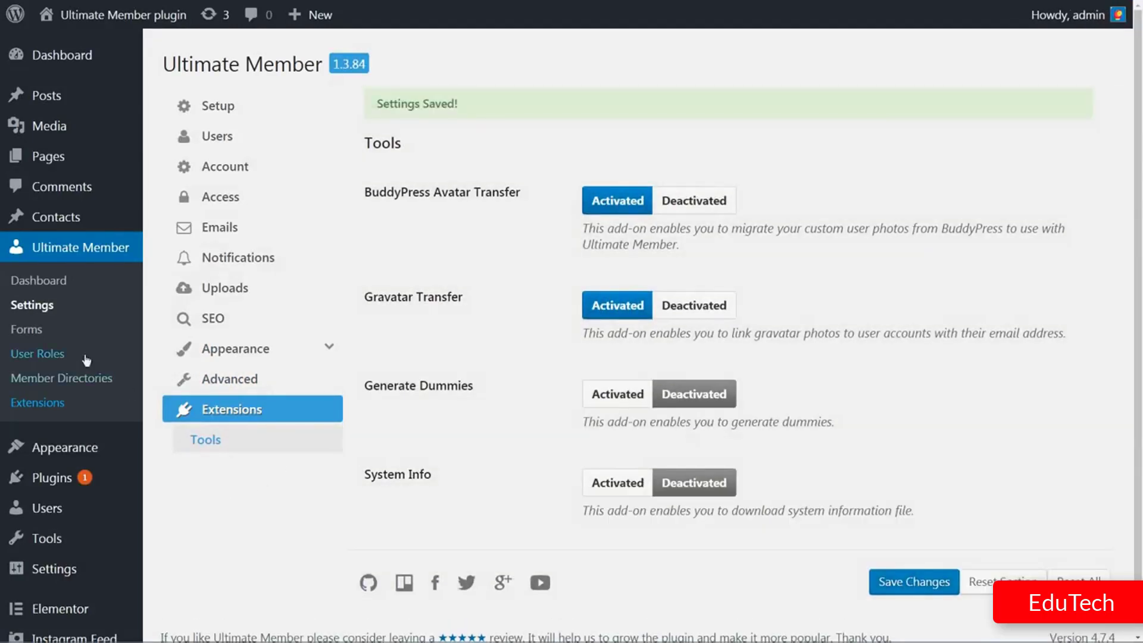
- Open the Default Registration form for editing from the Ultimate Member Forms list
click(26, 329)
mouse_move(237, 194)
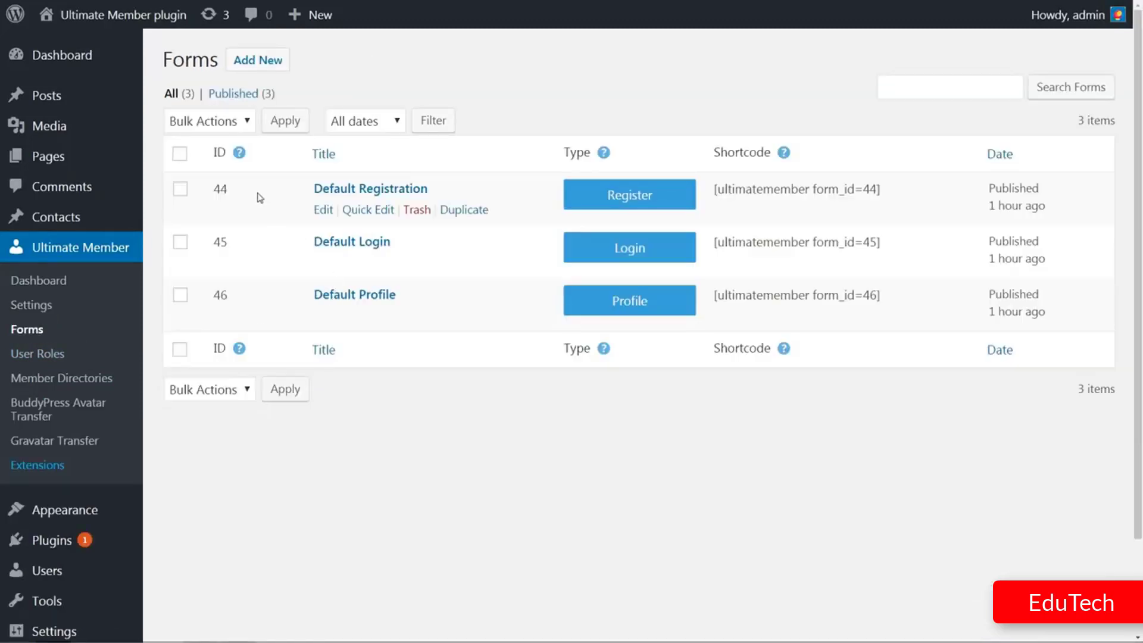
click(322, 212)
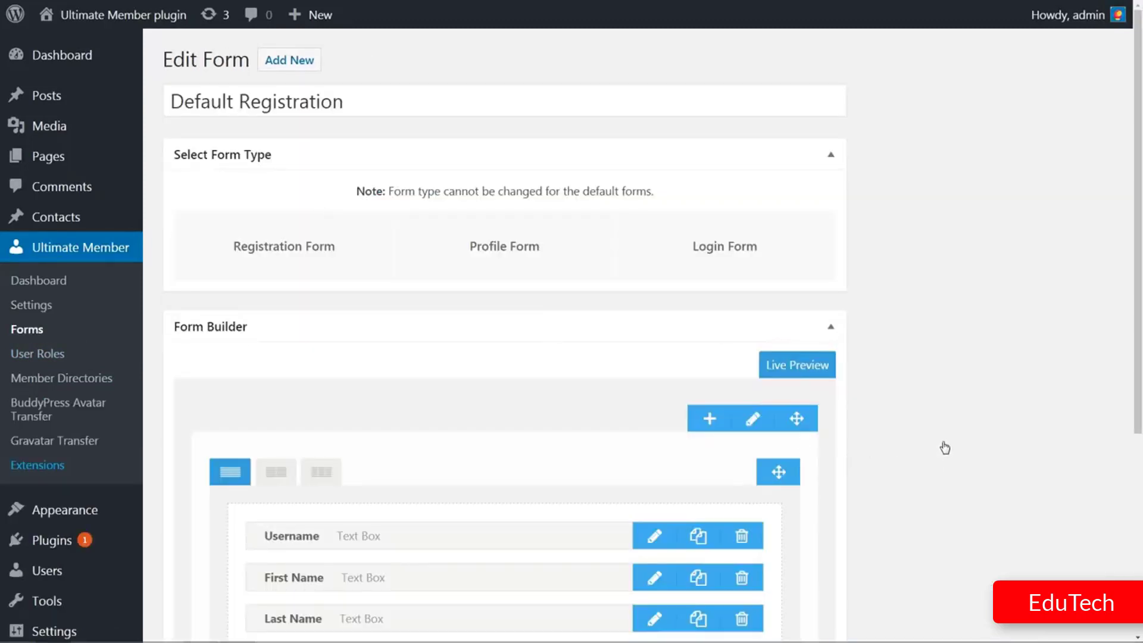
scroll(945, 448, down, 3)
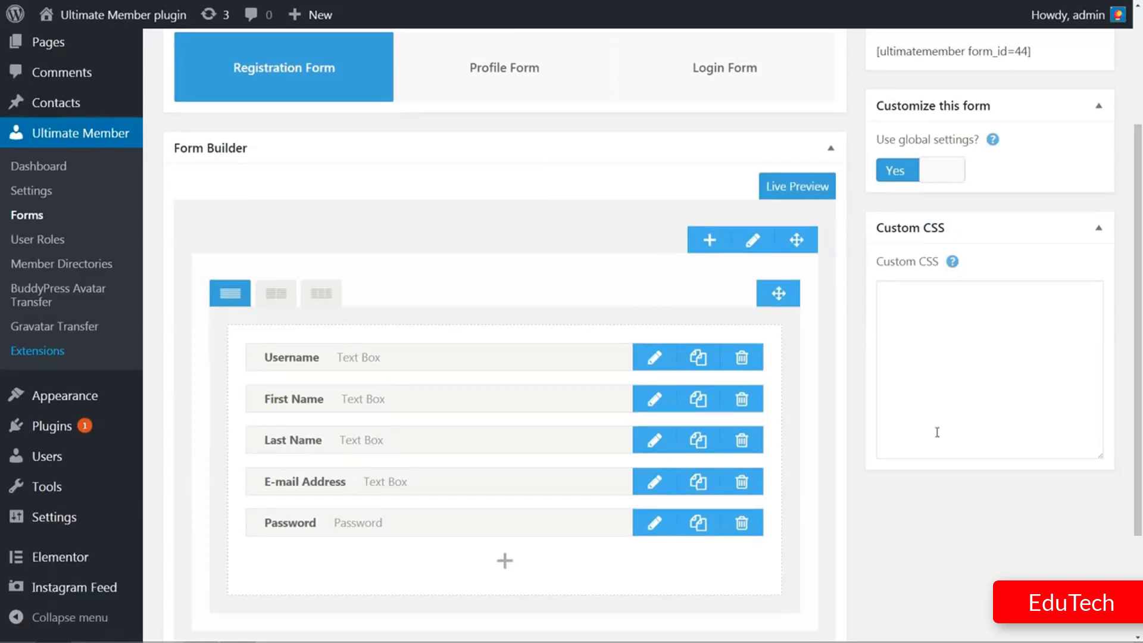
- Try repositioning the Username field, and open then close the Fields Manager
mouse_move(457, 358)
mouse_down()
mouse_move(467, 385)
mouse_move(454, 472)
mouse_move(439, 357)
mouse_move(451, 345)
mouse_up()
click(389, 359)
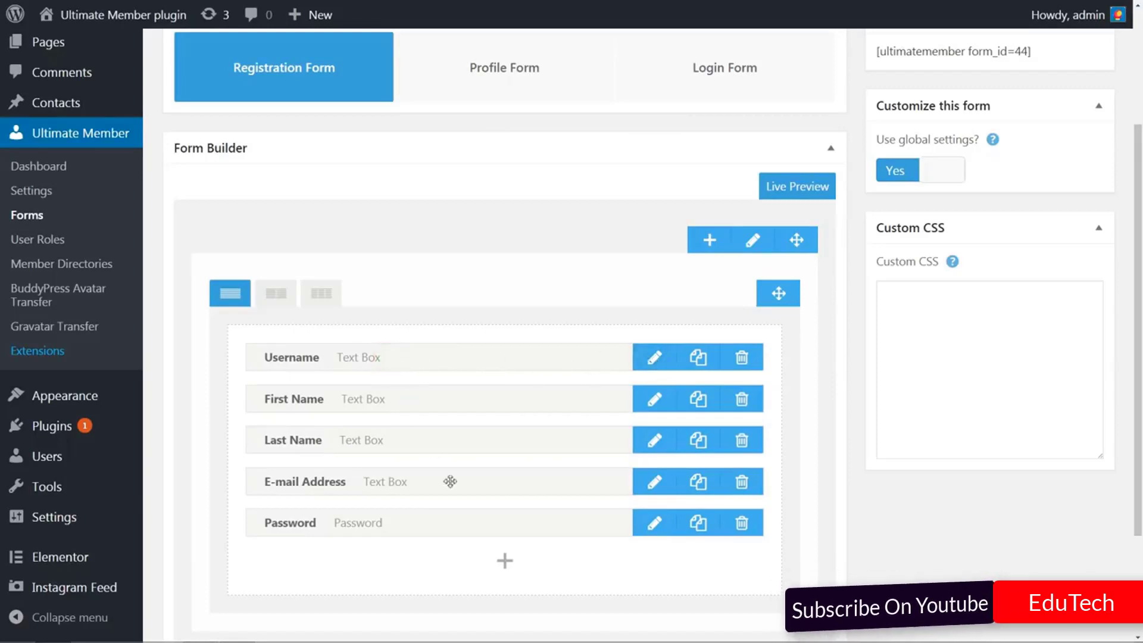
click(504, 559)
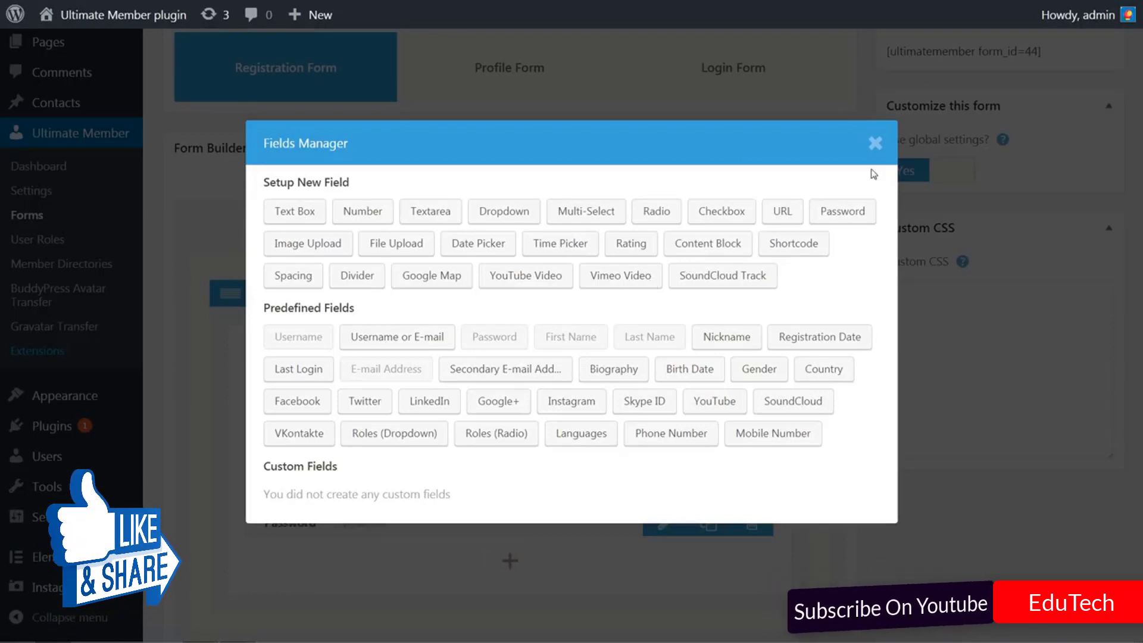
click(885, 150)
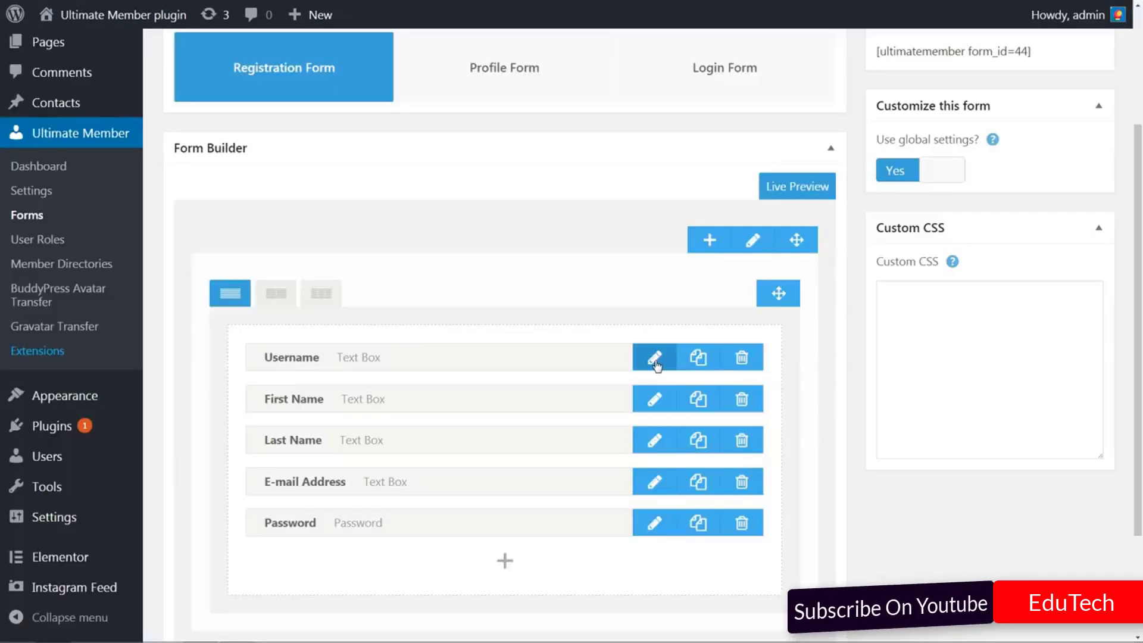
drag(577, 362, 545, 336)
click(655, 356)
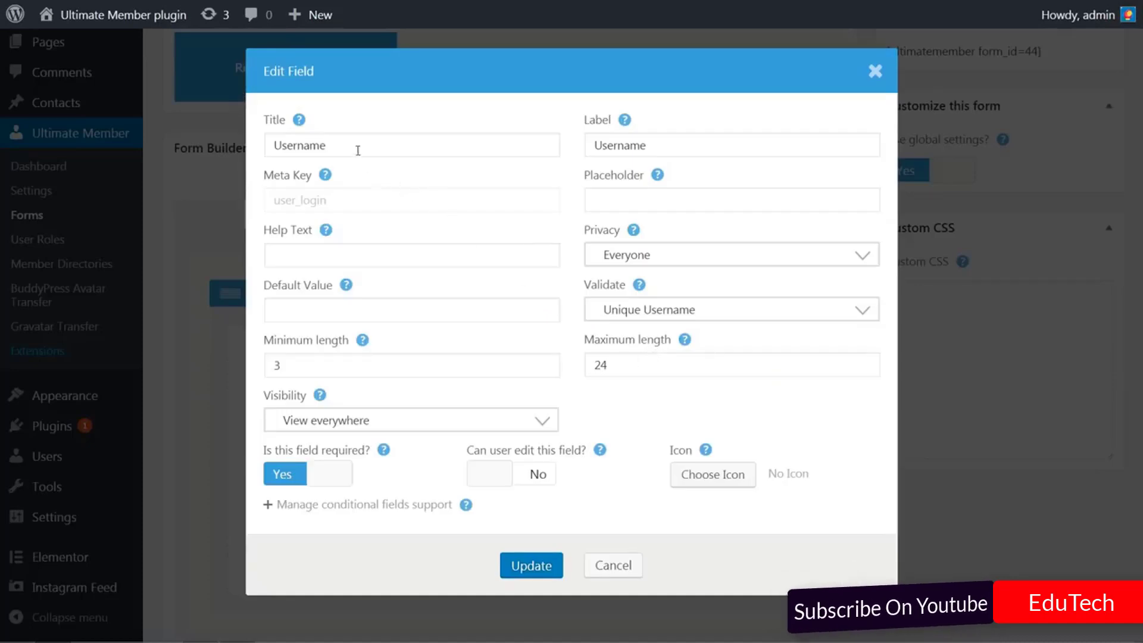
click(357, 149)
click(335, 255)
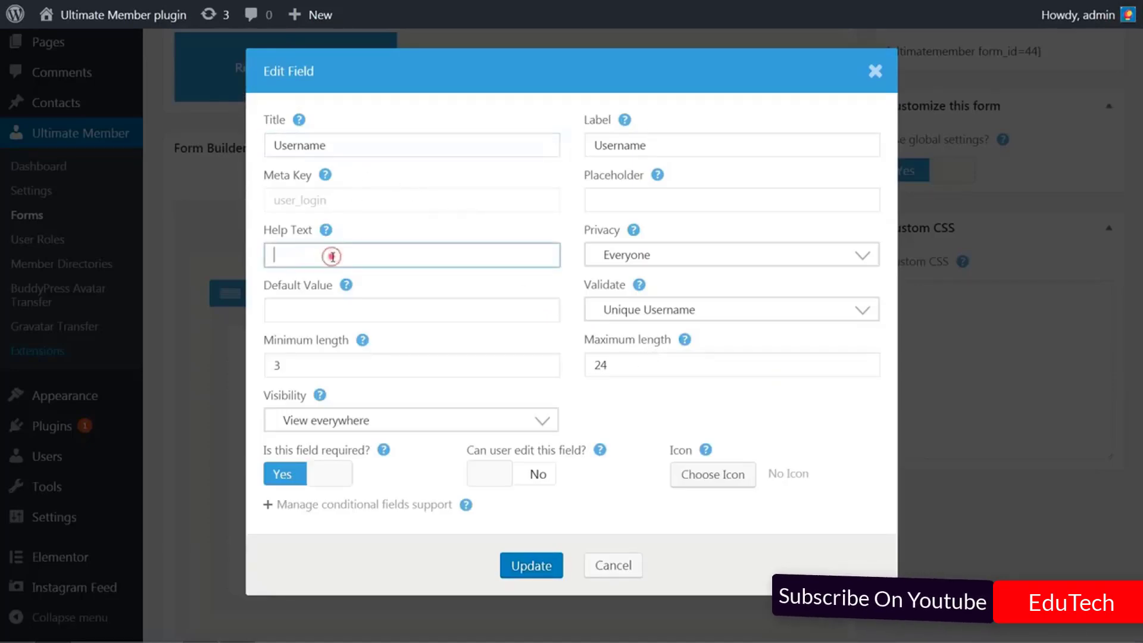
click(309, 311)
click(301, 369)
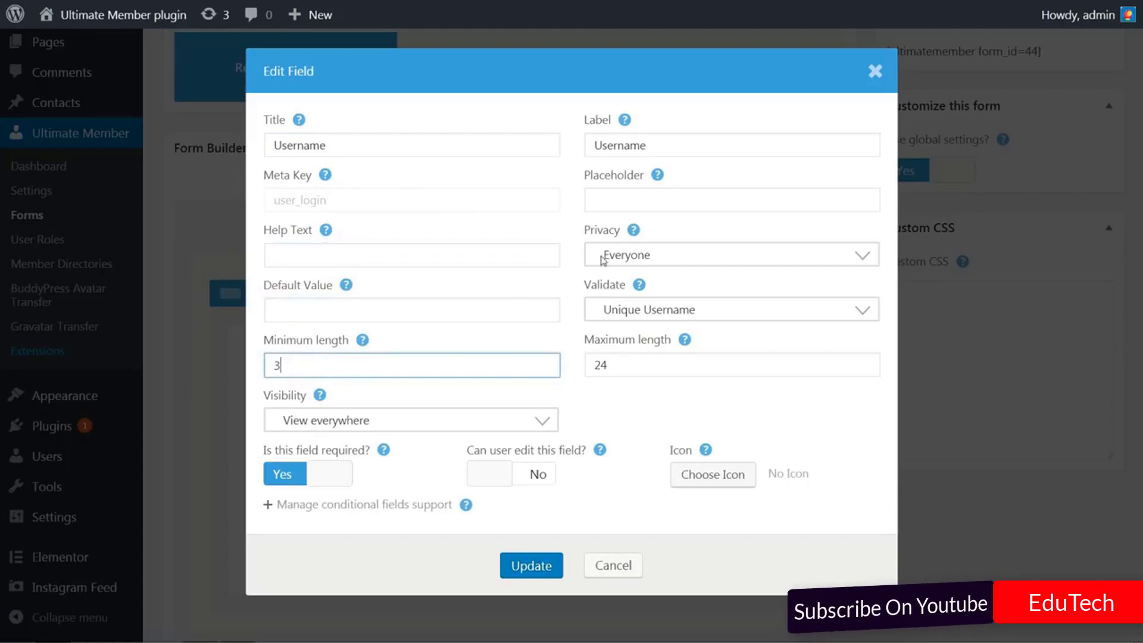
click(620, 145)
click(352, 149)
double_click(346, 145)
click(347, 146)
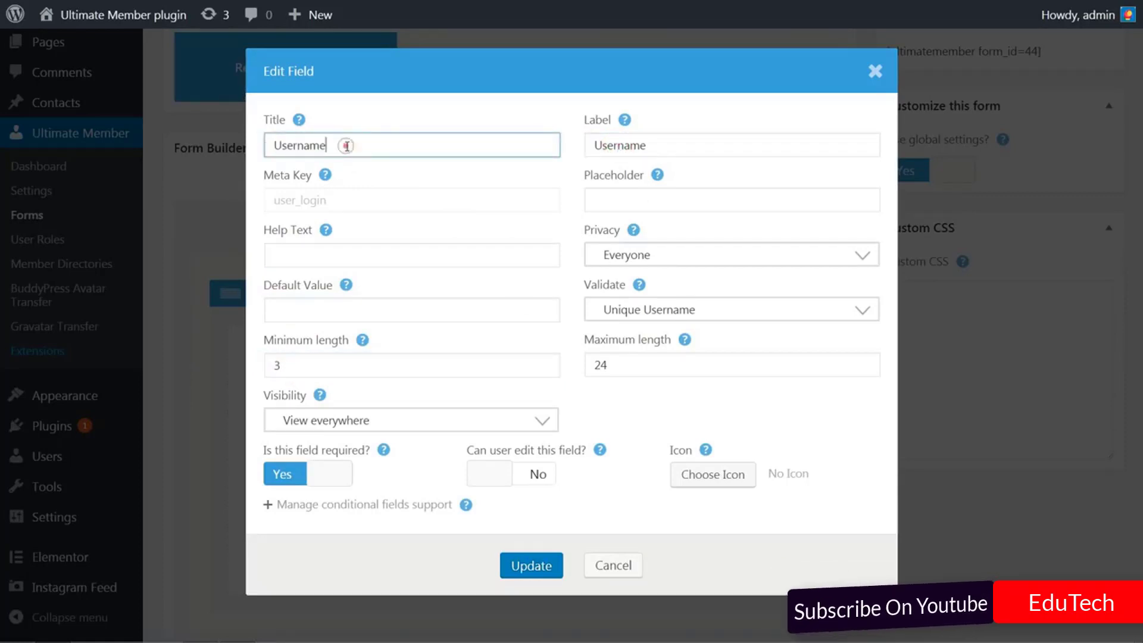
click(867, 254)
click(867, 254)
click(863, 310)
click(862, 310)
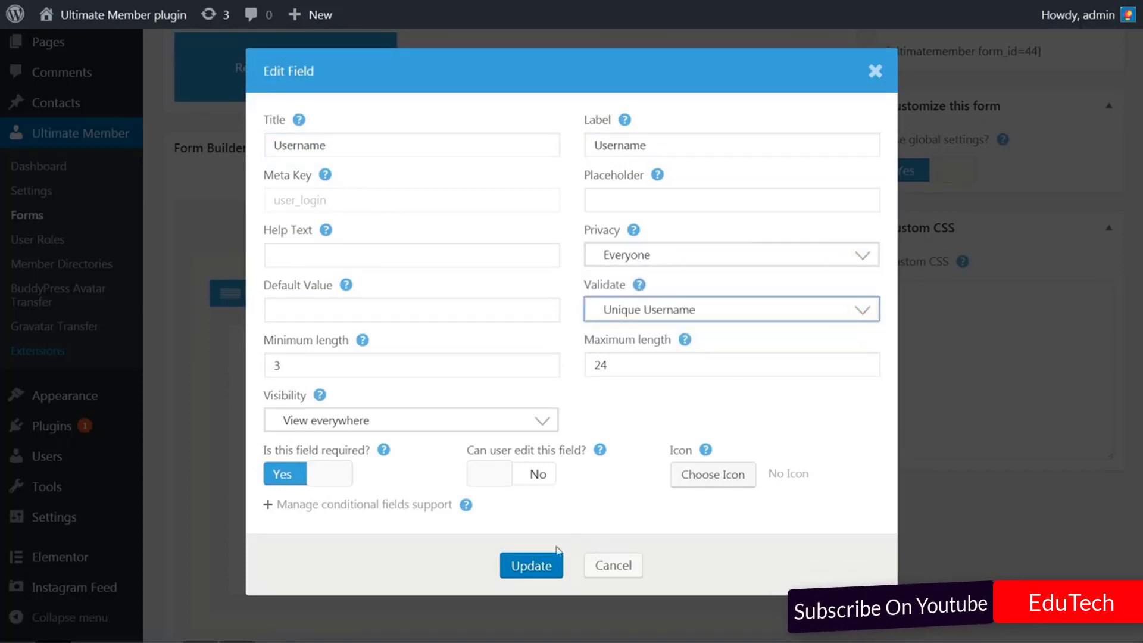
click(527, 569)
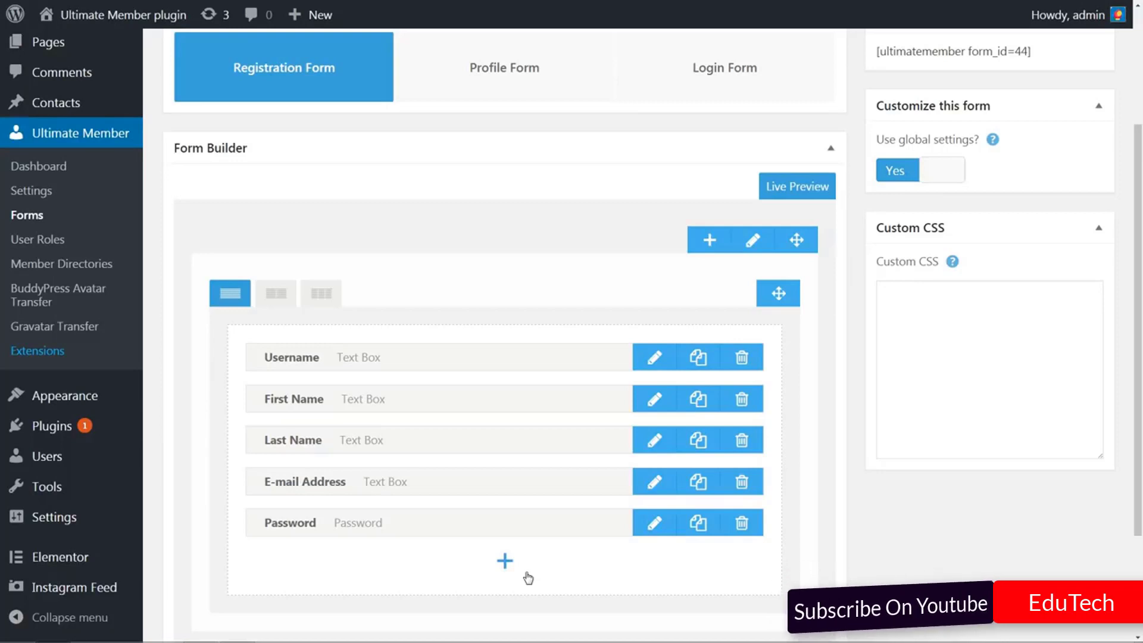
scroll(232, 403, up, 3)
- Go from User Roles to the Member Directories list showing the Members directory
click(52, 354)
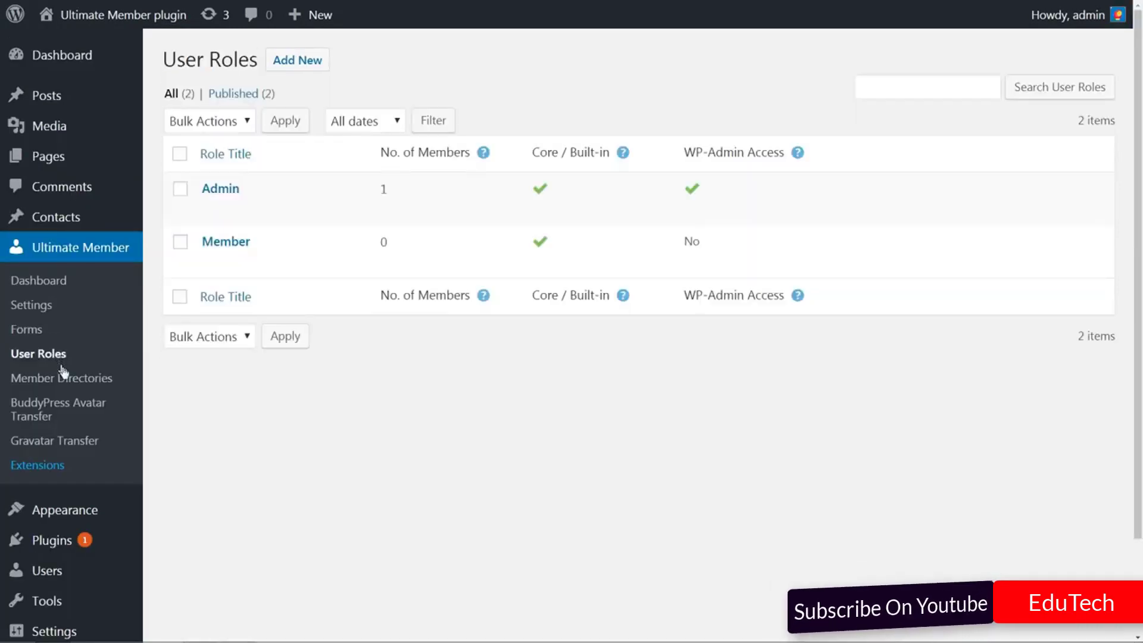
click(64, 378)
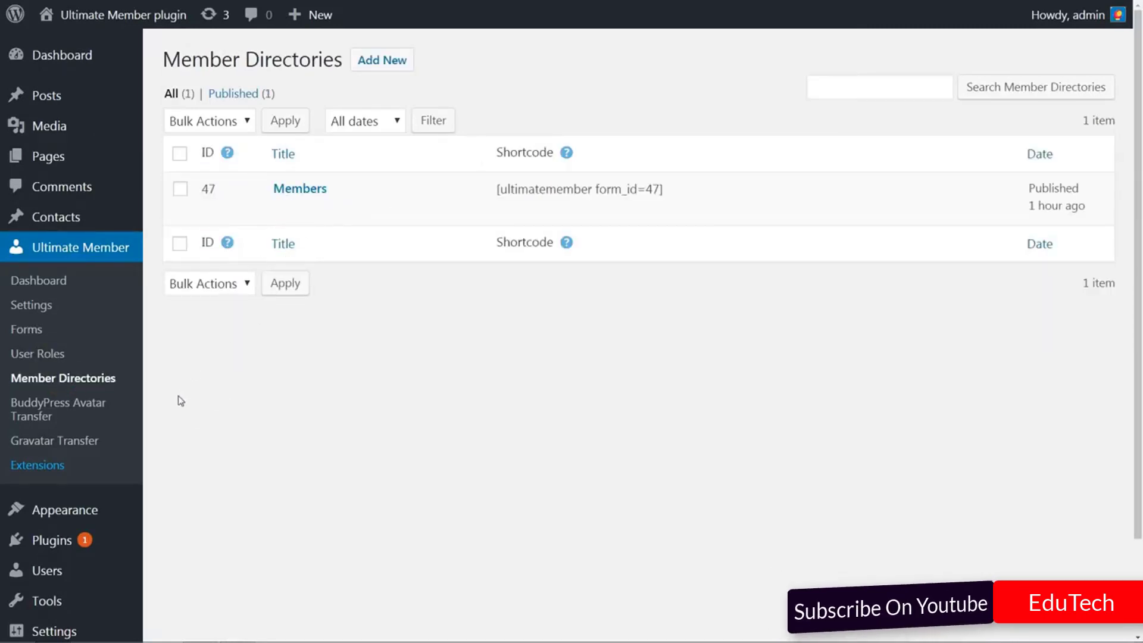
- Open Ultimate Member Extensions and switch to the Free extensions listing
click(55, 467)
scroll(538, 398, down, 1)
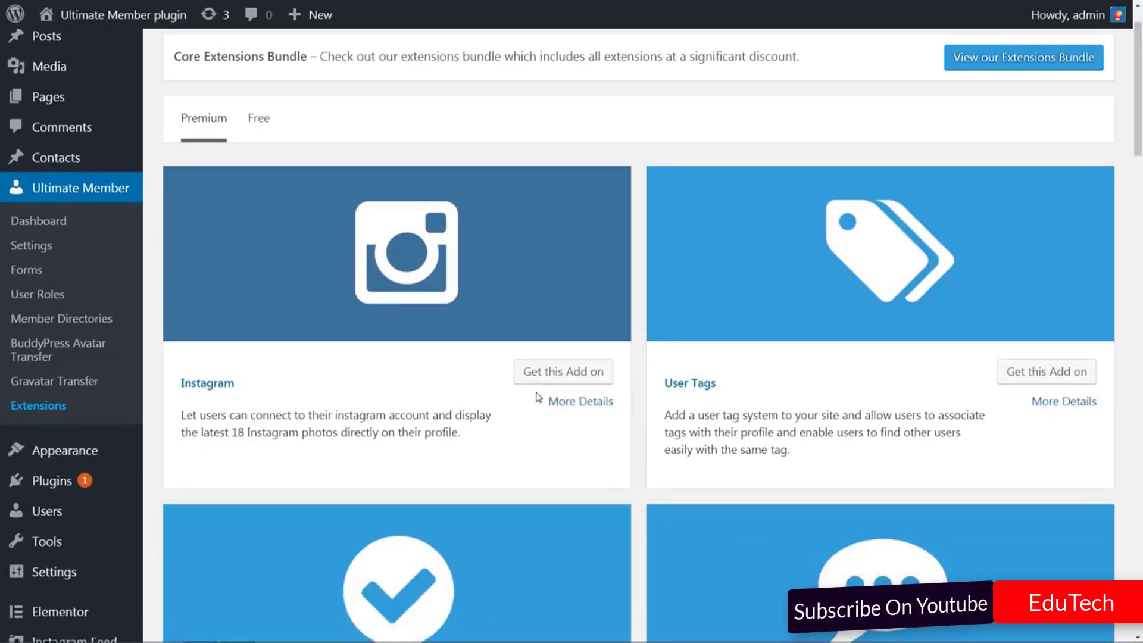
click(263, 119)
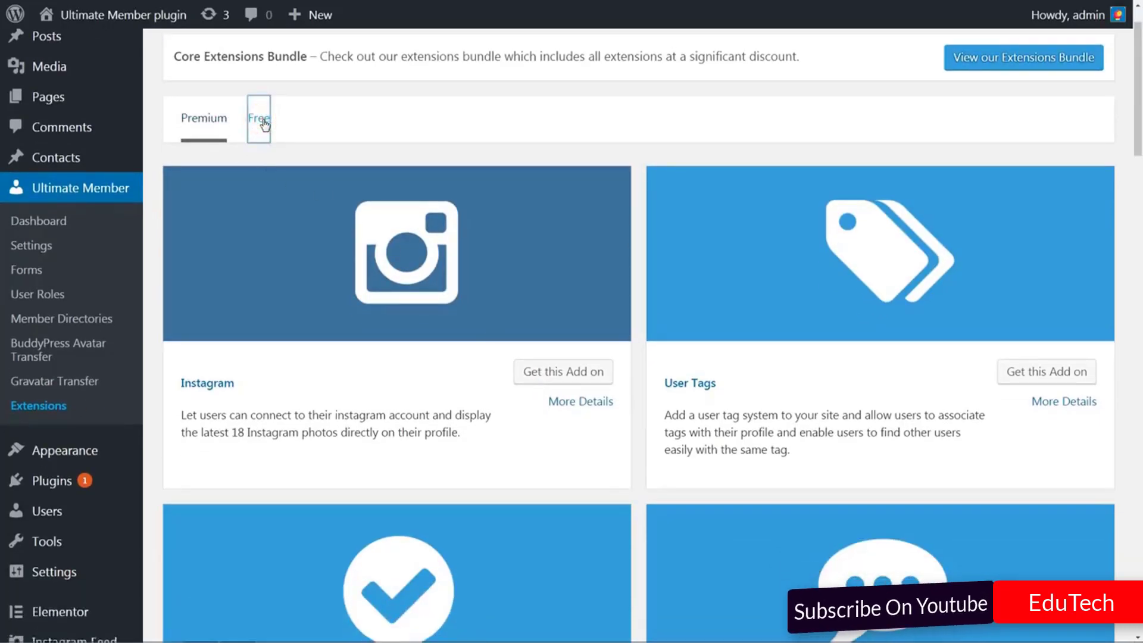